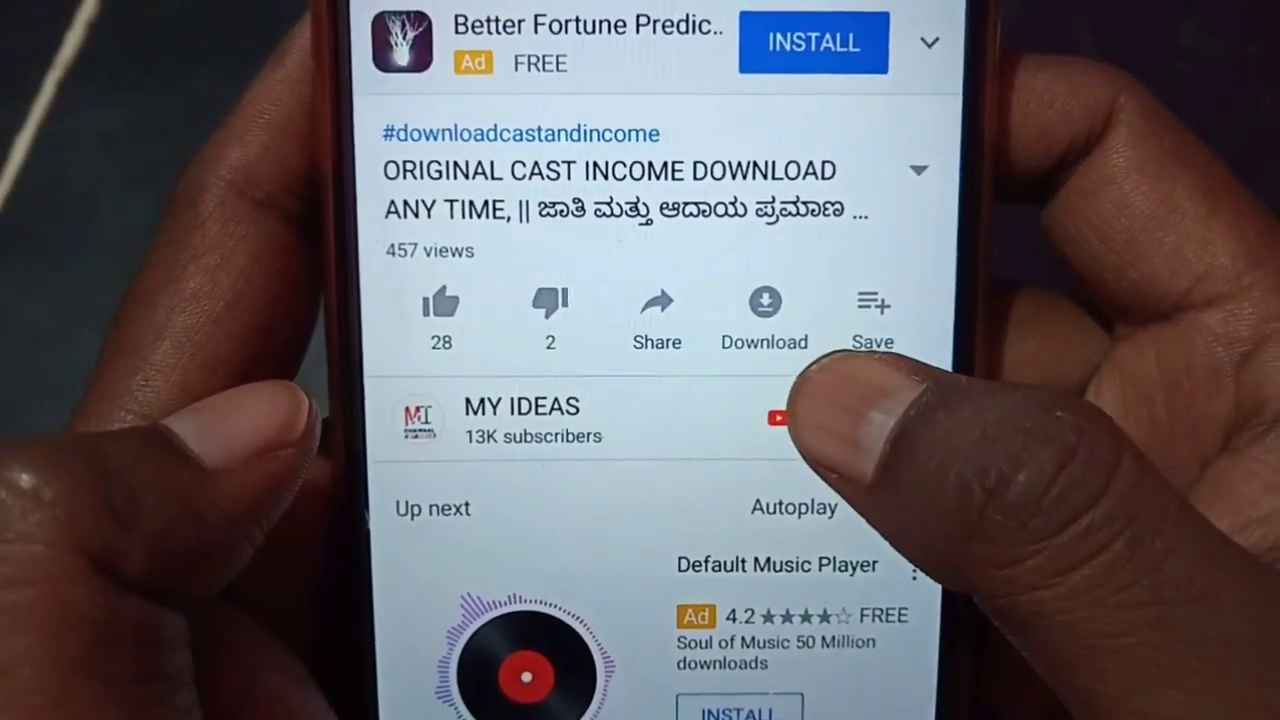
- Subscribe to MY IDEAS with All notifications on, then like the video
left_click(815, 409)
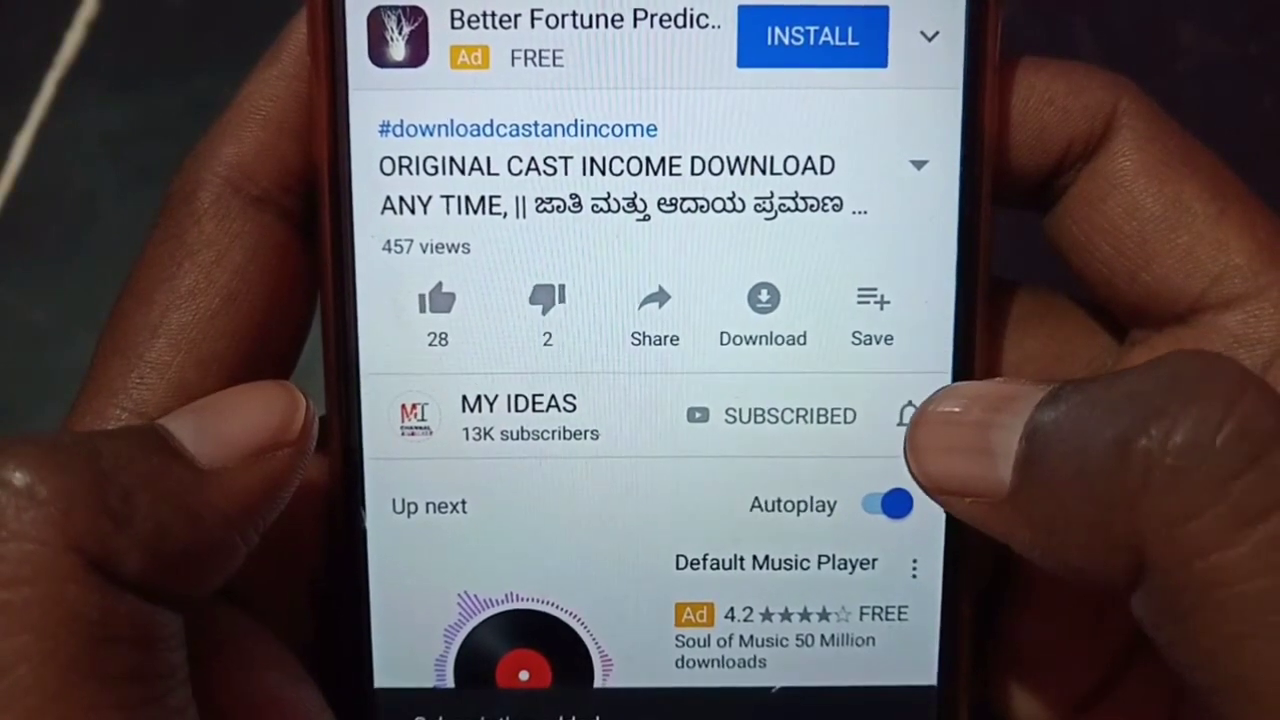
left_click(907, 414)
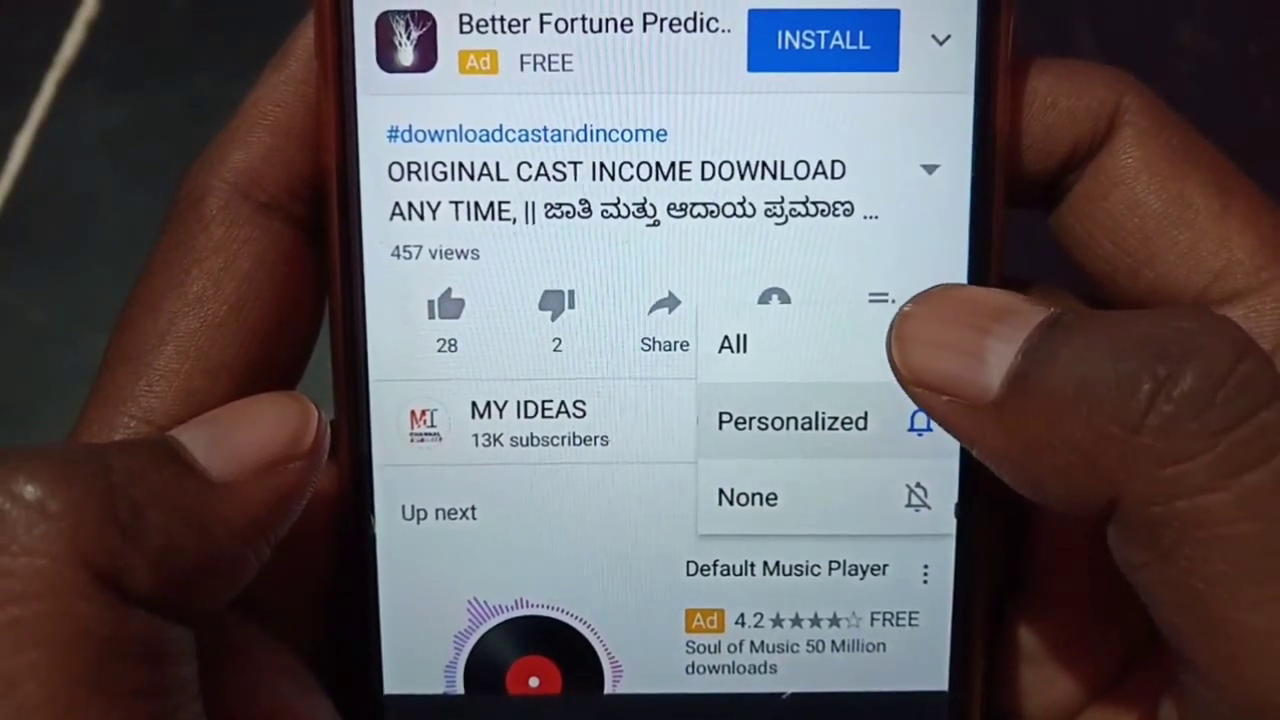
left_click(900, 342)
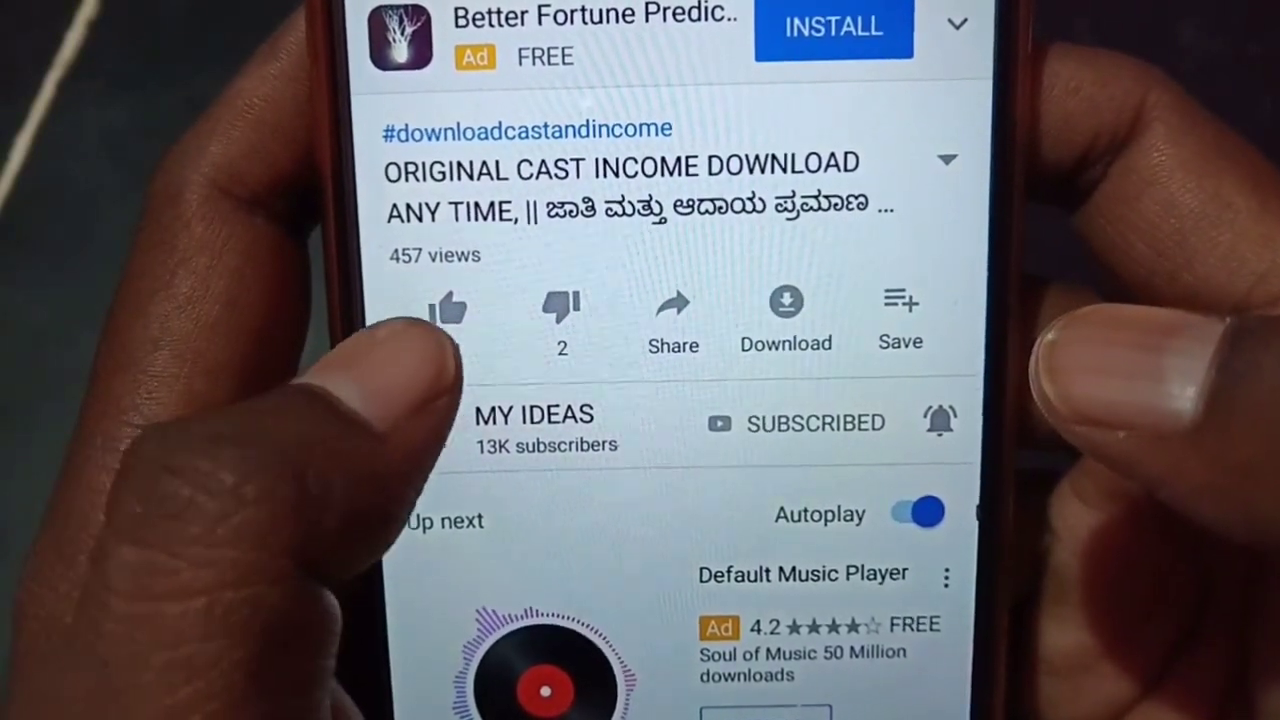
left_click(447, 312)
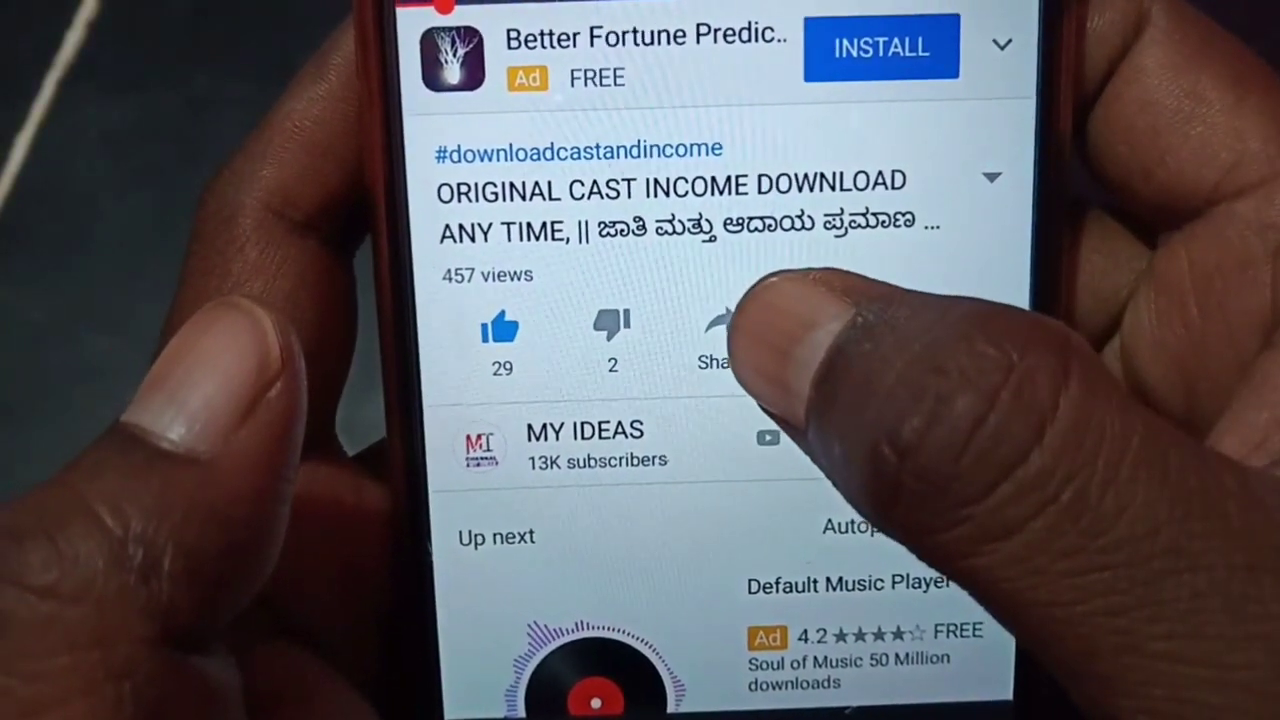
left_click(745, 320)
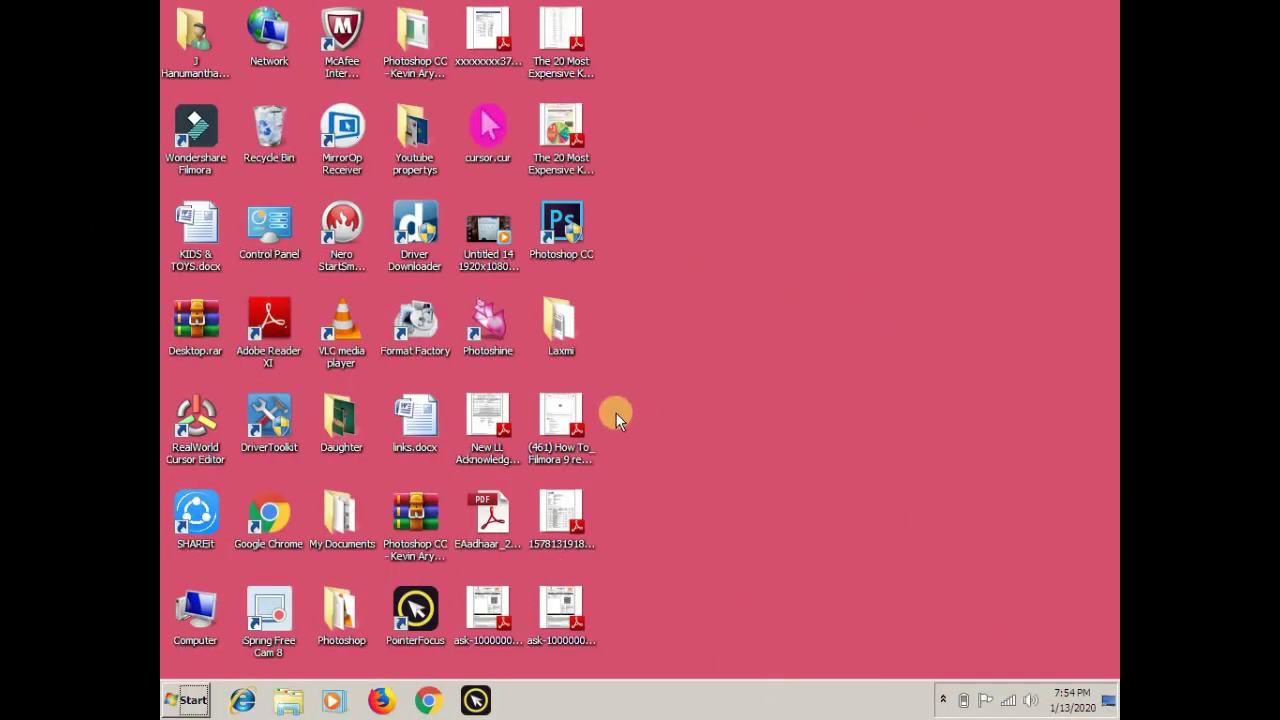
- Launch Chrome maximized and go to uidai.gov.in via the 'ui' address suggestion
double_click(275, 528)
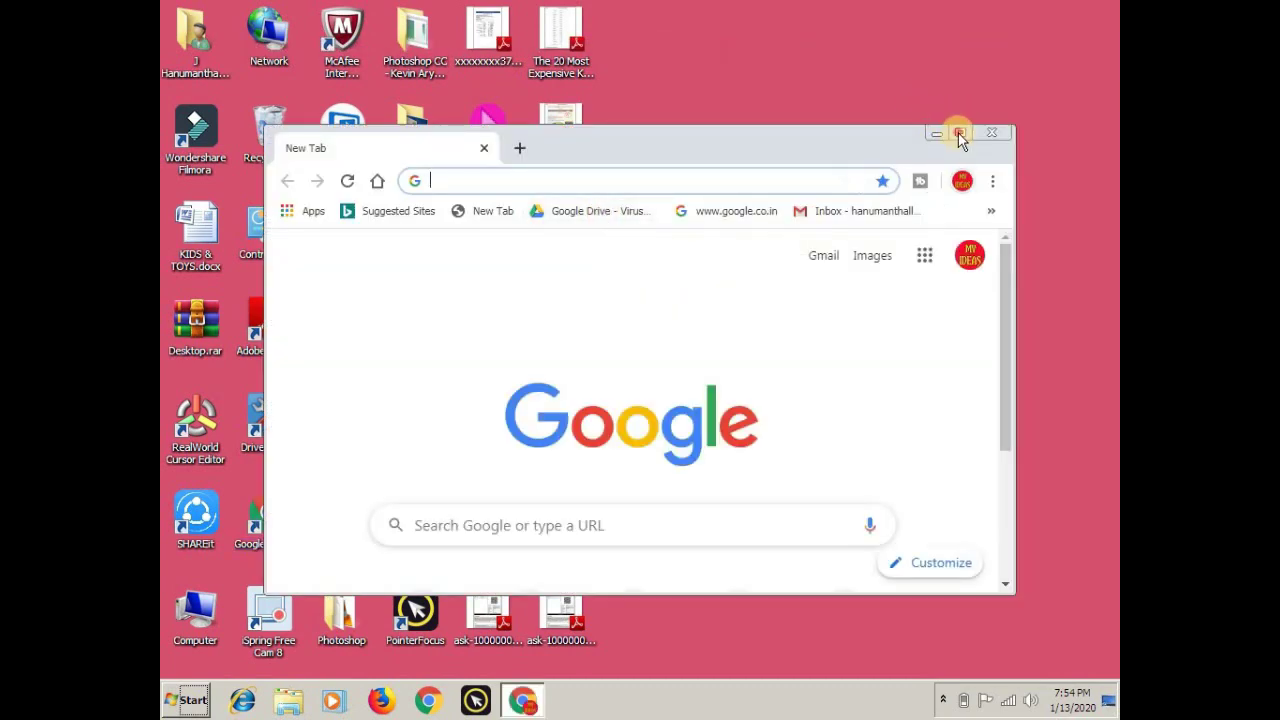
left_click(960, 134)
left_click(348, 51)
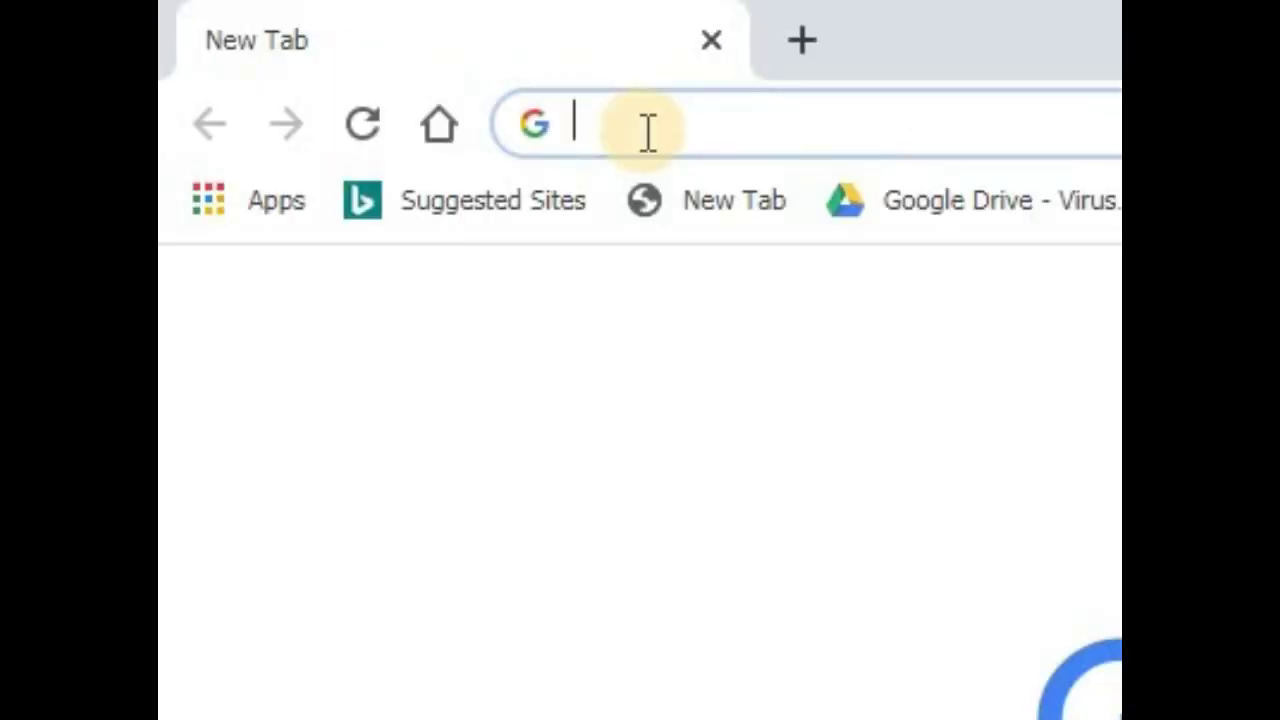
type("ui")
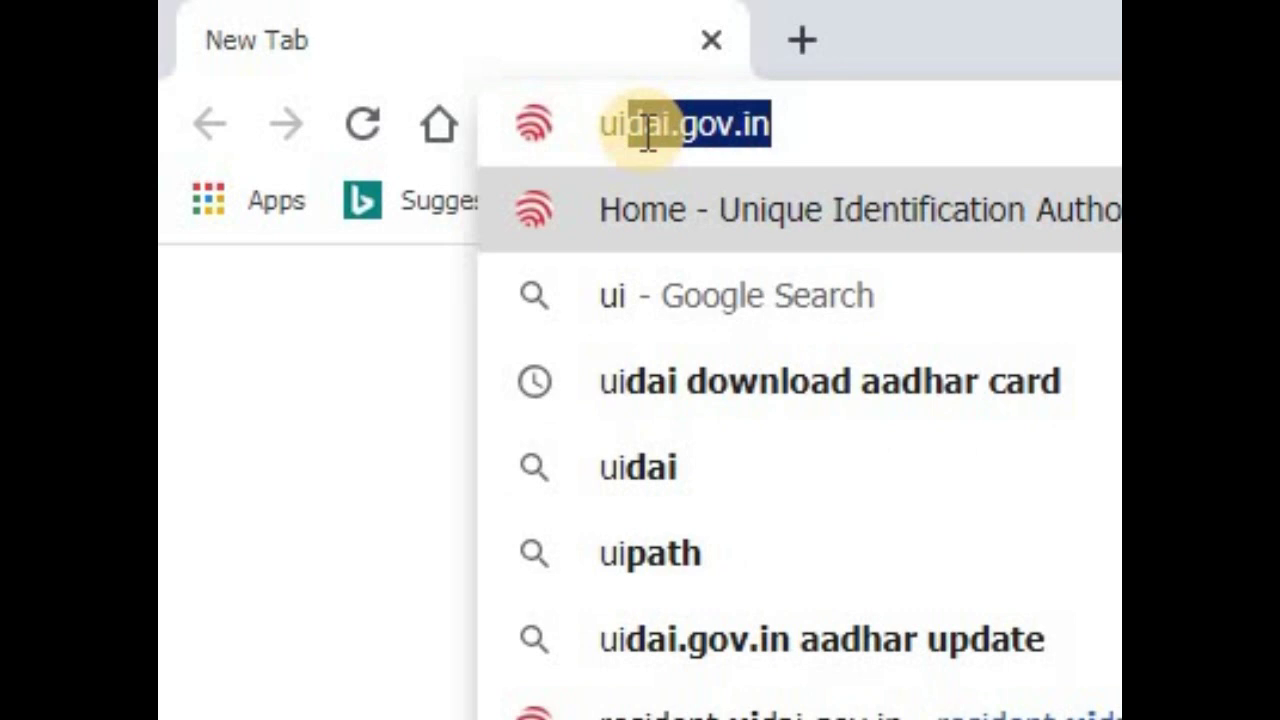
key("Return")
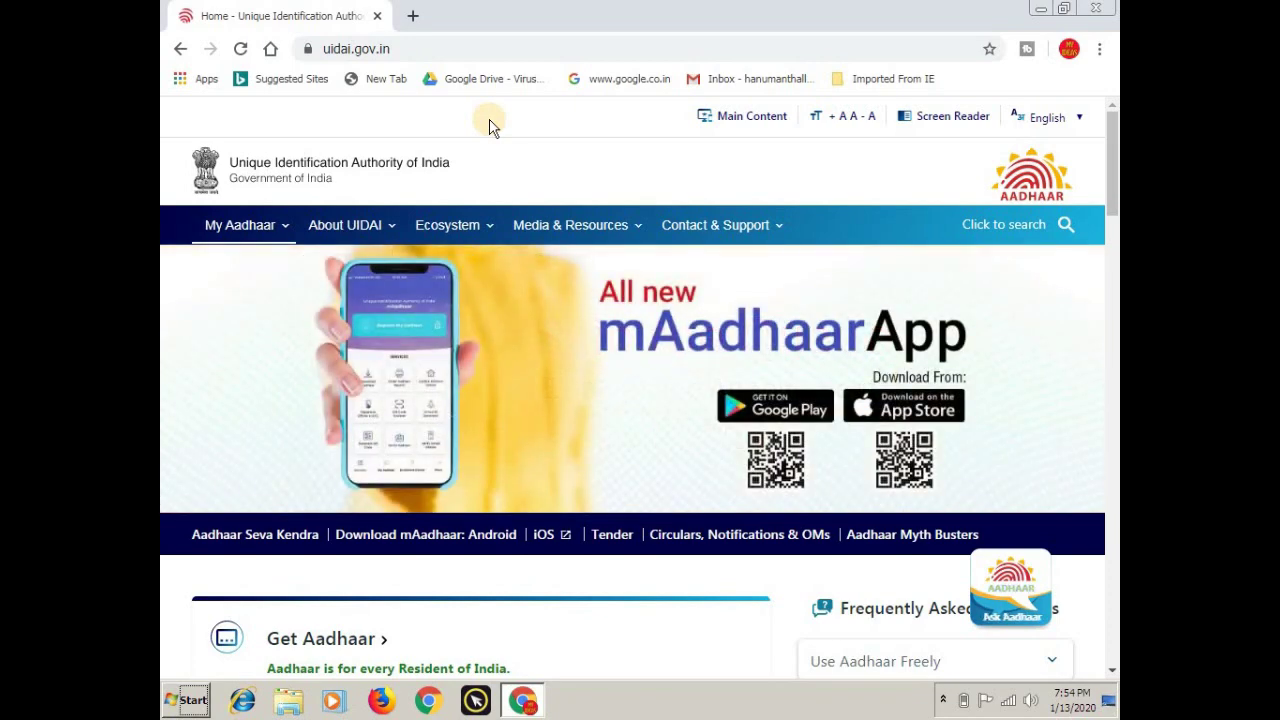
- Scroll to the Get Aadhaar section and follow the Book an Appointment link
scroll(490, 125, "down", 3)
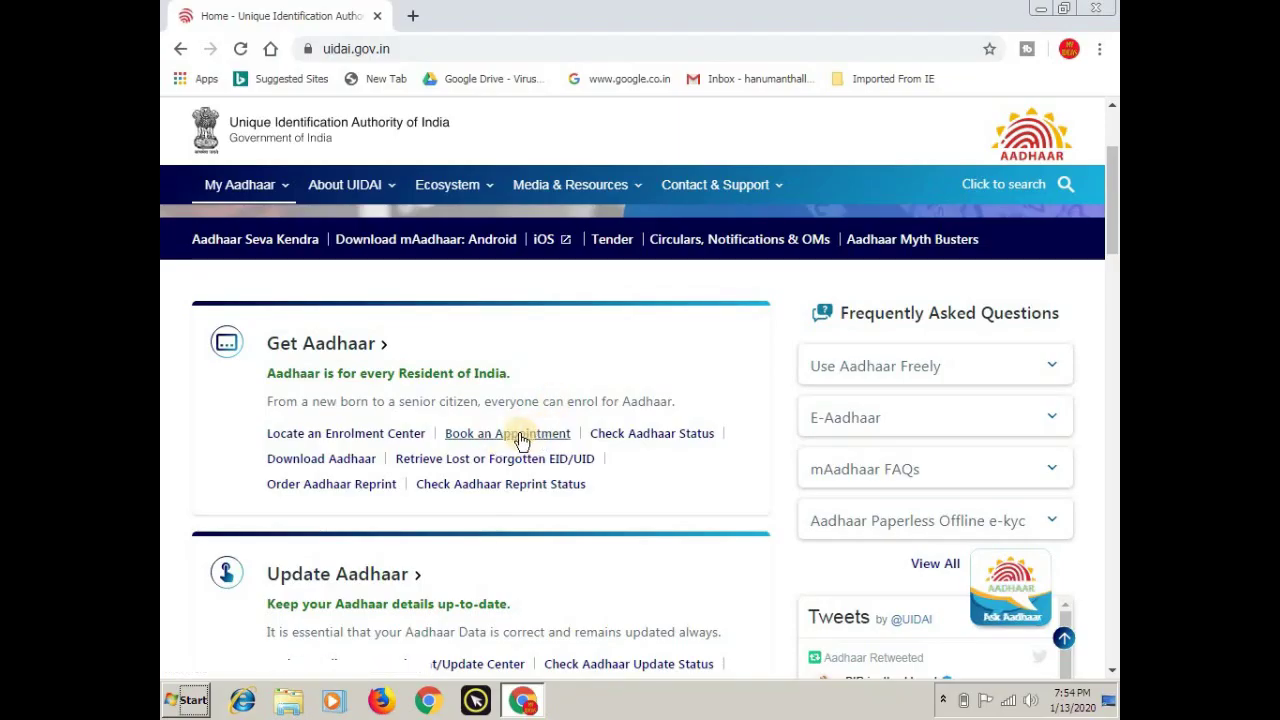
left_click(520, 440)
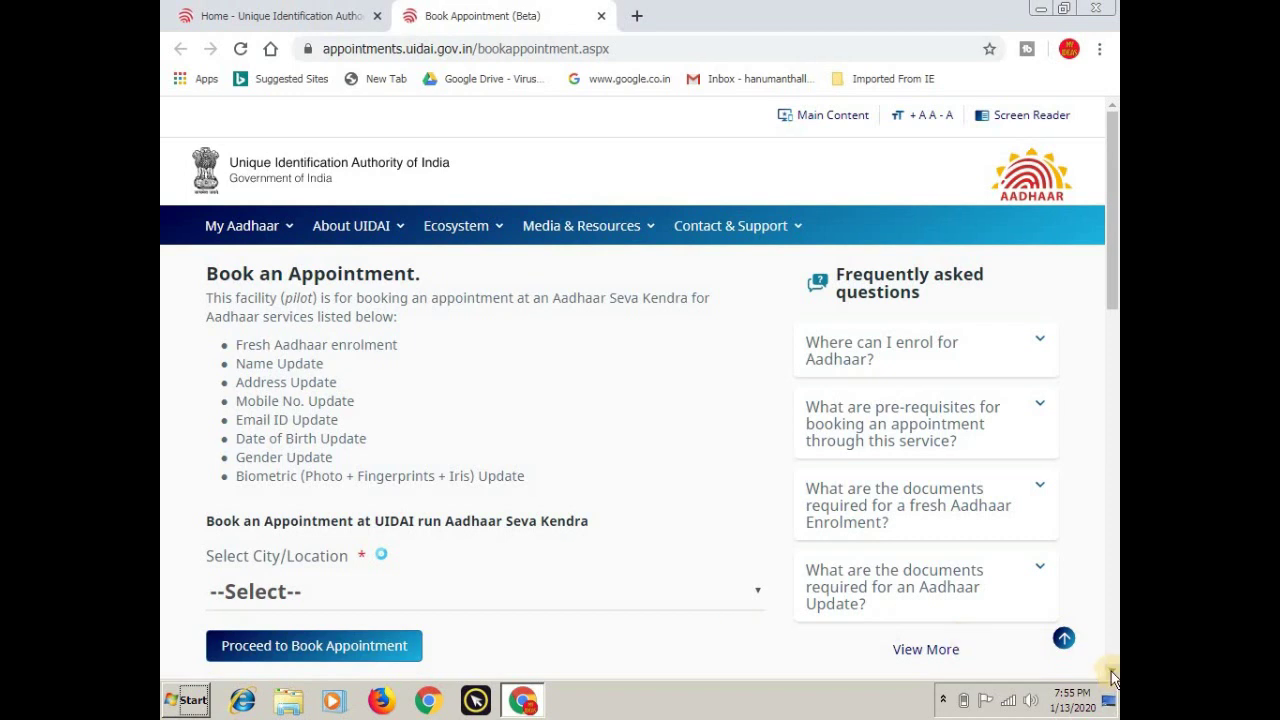
- Pick 'Bangalore - South End Circle' from the City/Location dropdown
scroll(1108, 680, "down", 1)
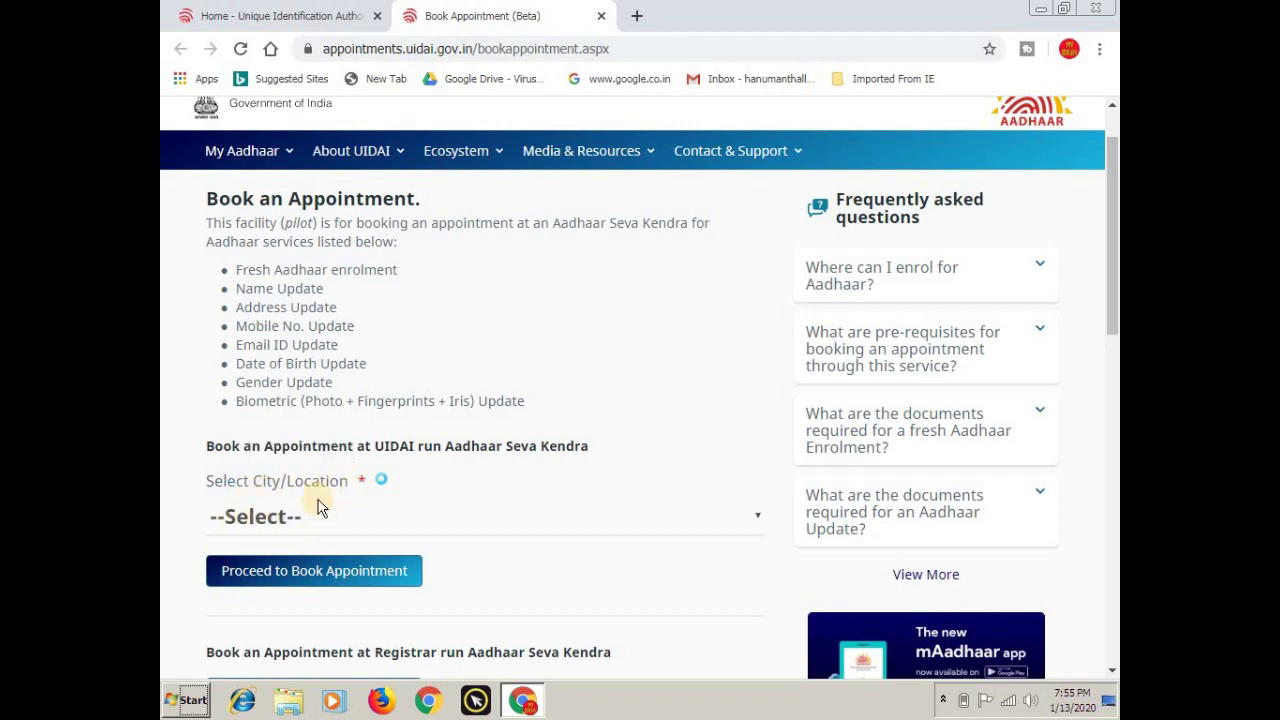
left_click(264, 518)
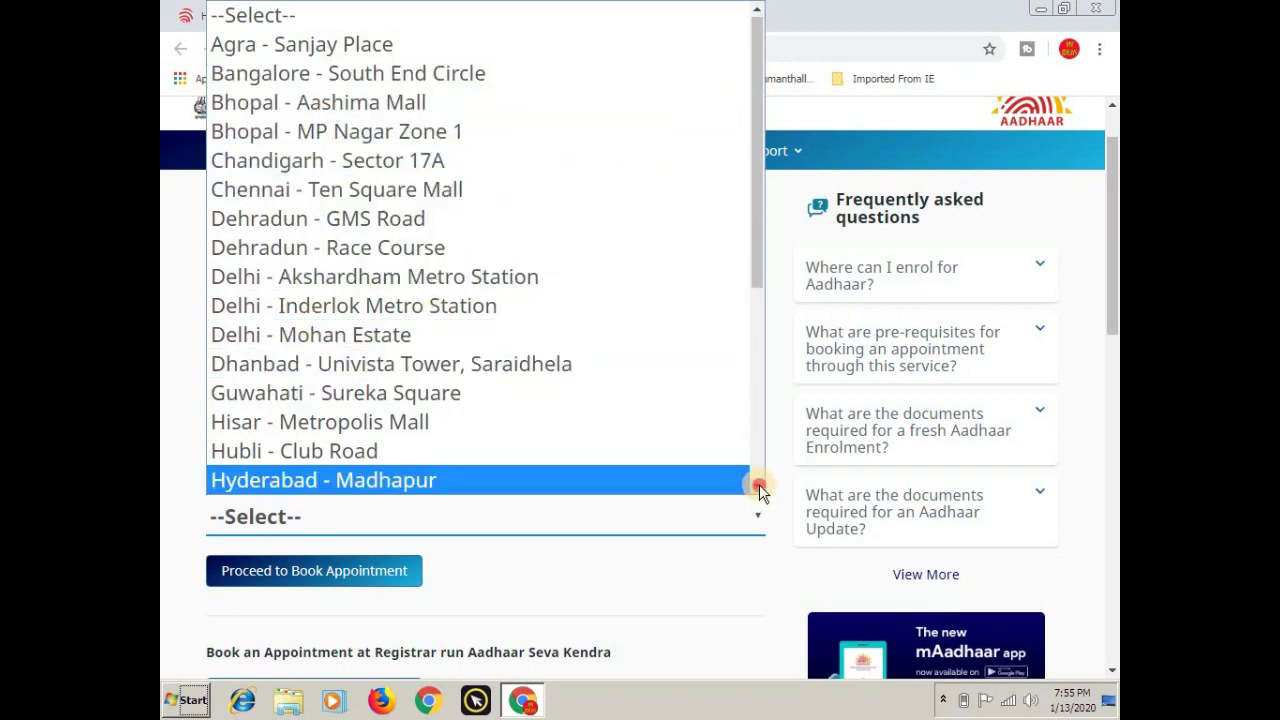
left_click_drag(759, 487, 759, 486)
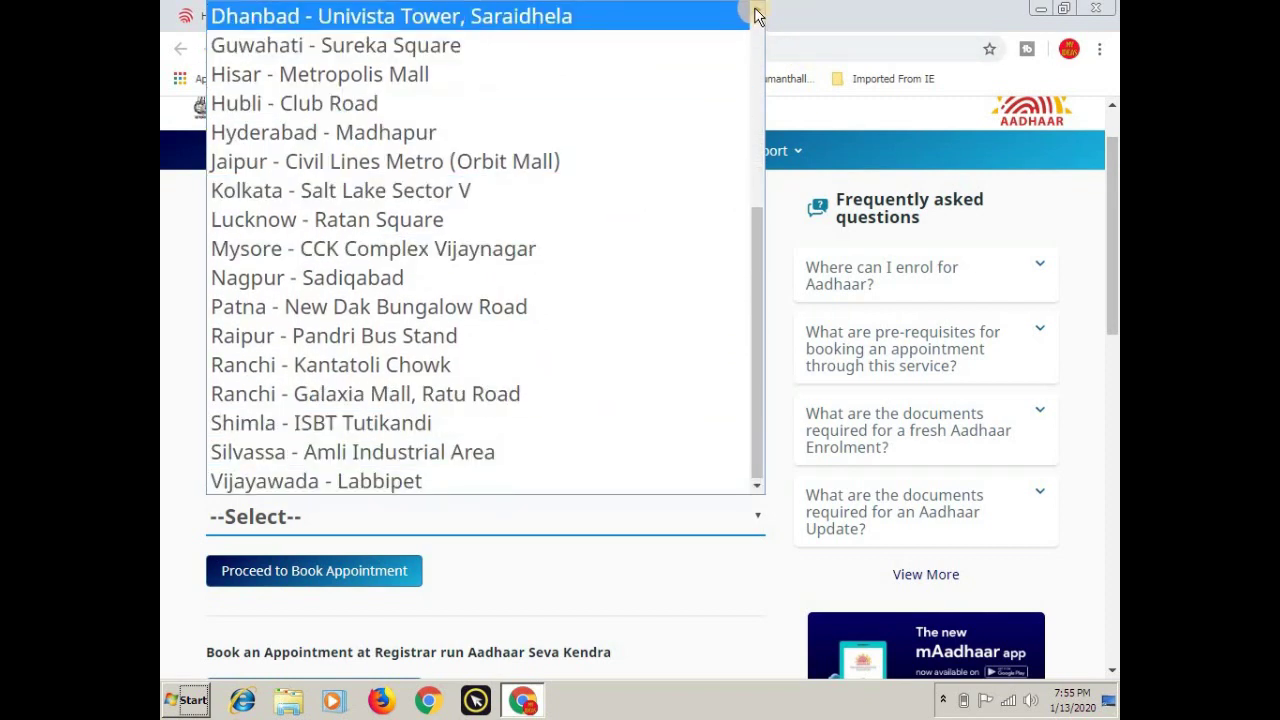
left_click(757, 14)
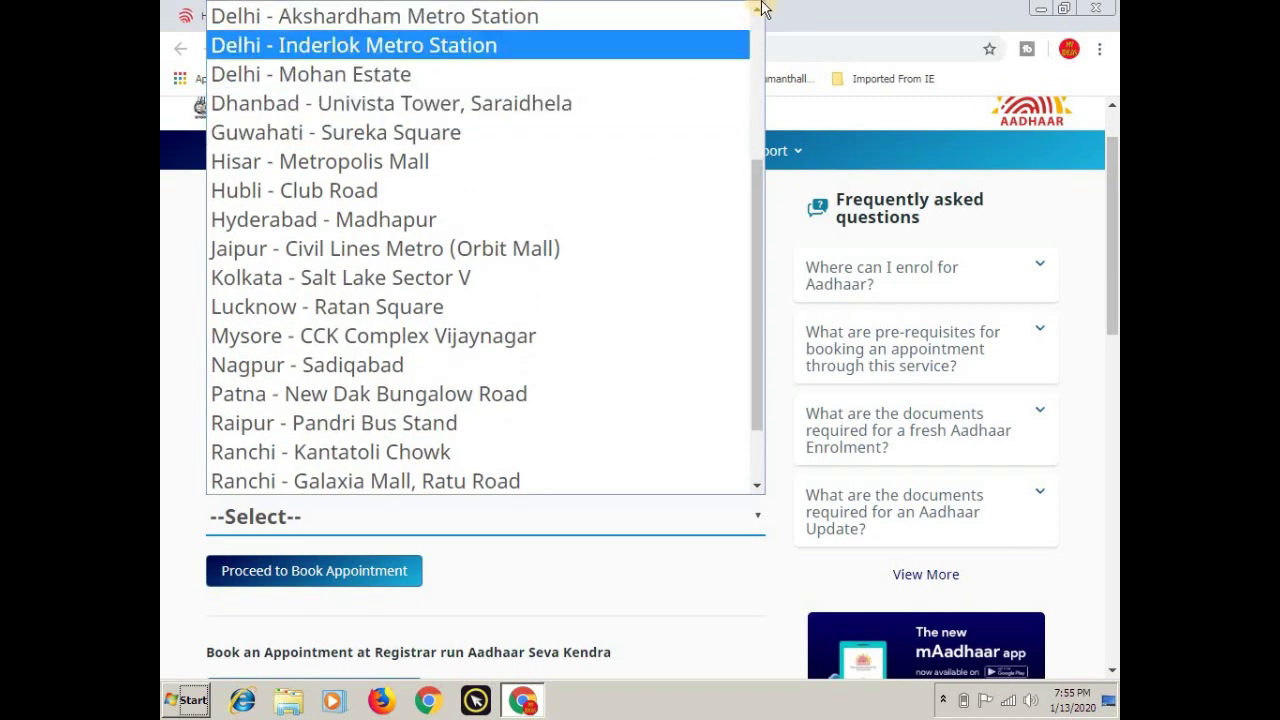
left_click_drag(757, 14, 757, 14)
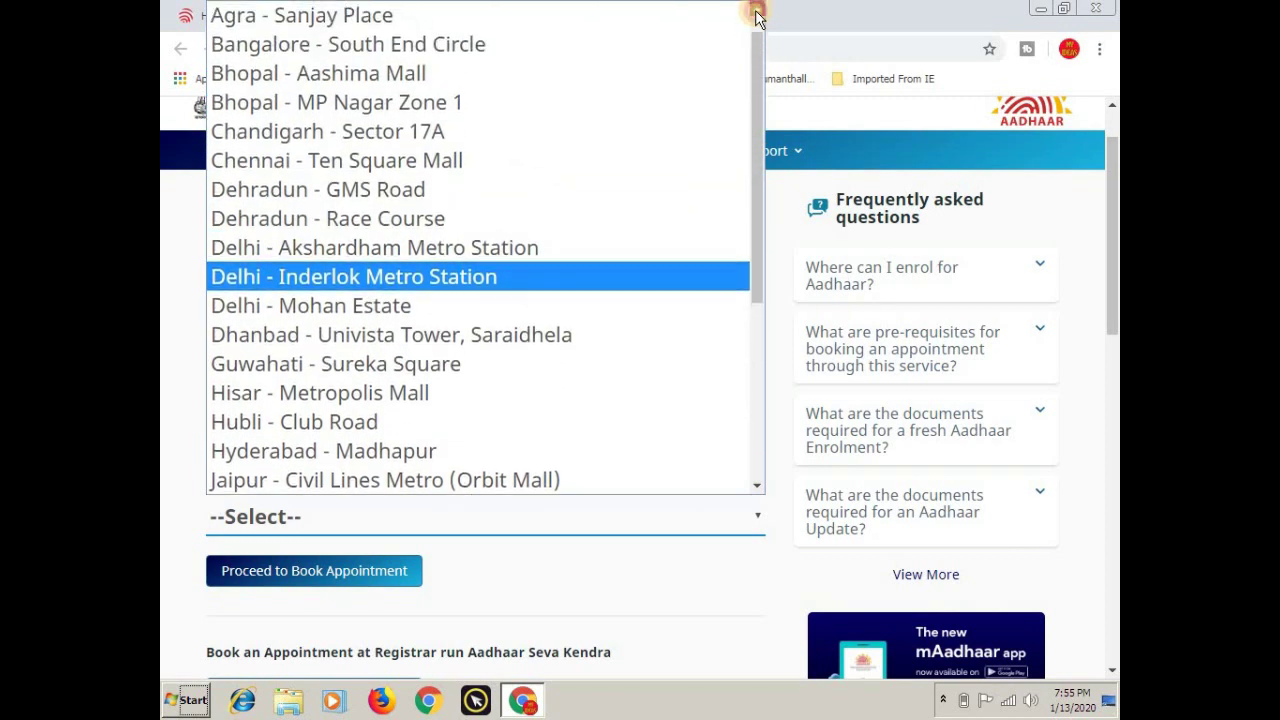
left_click(757, 14)
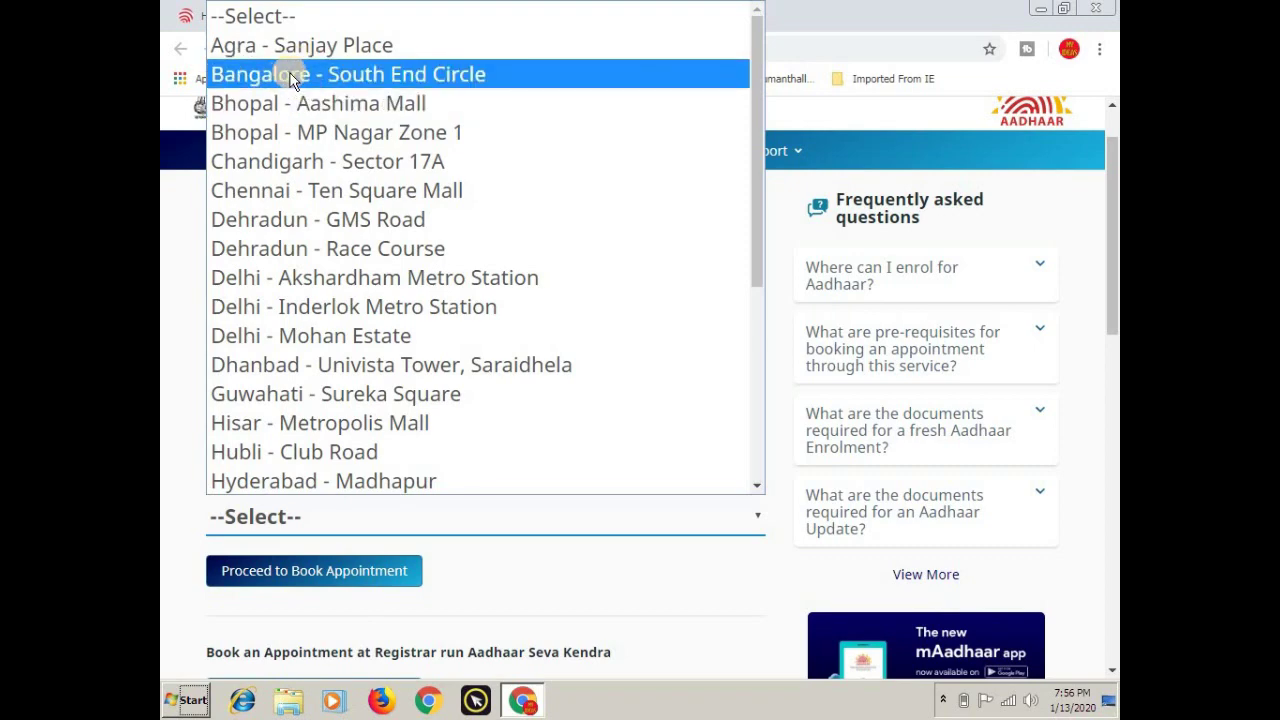
left_click(292, 80)
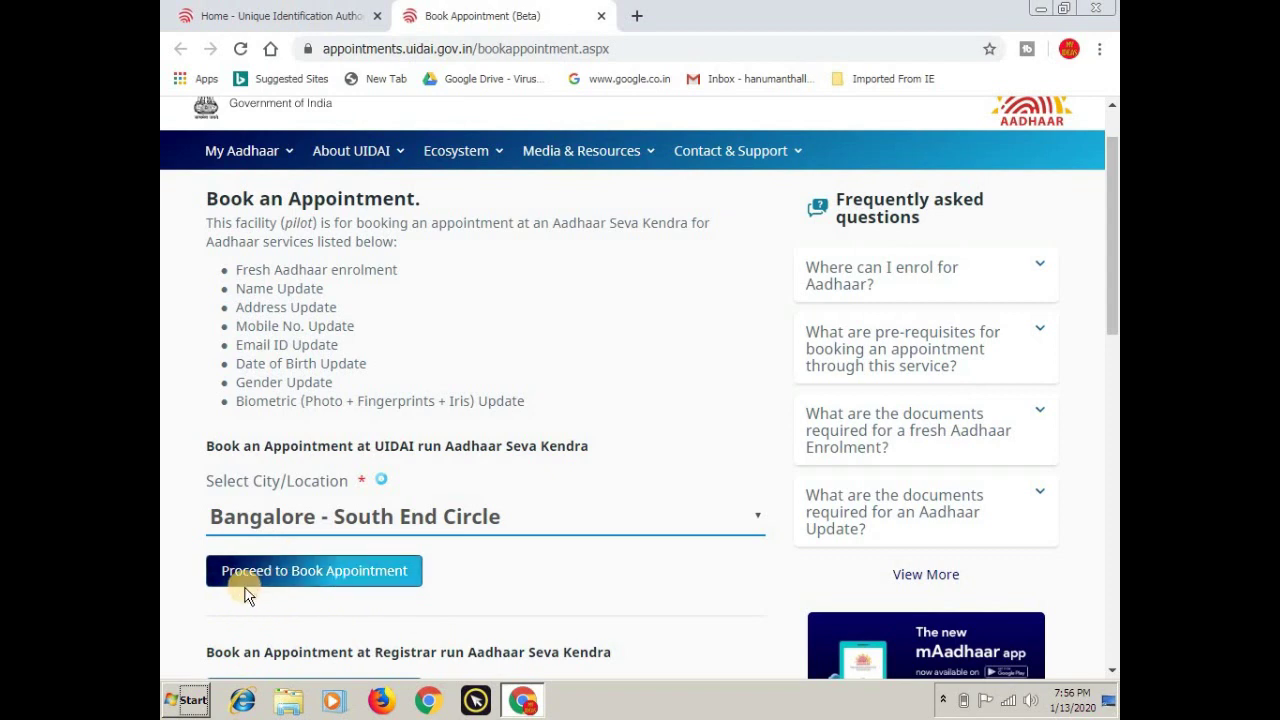
- Open the appointment booking form, enter the captcha and request an OTP for the mobile number
left_click(345, 576)
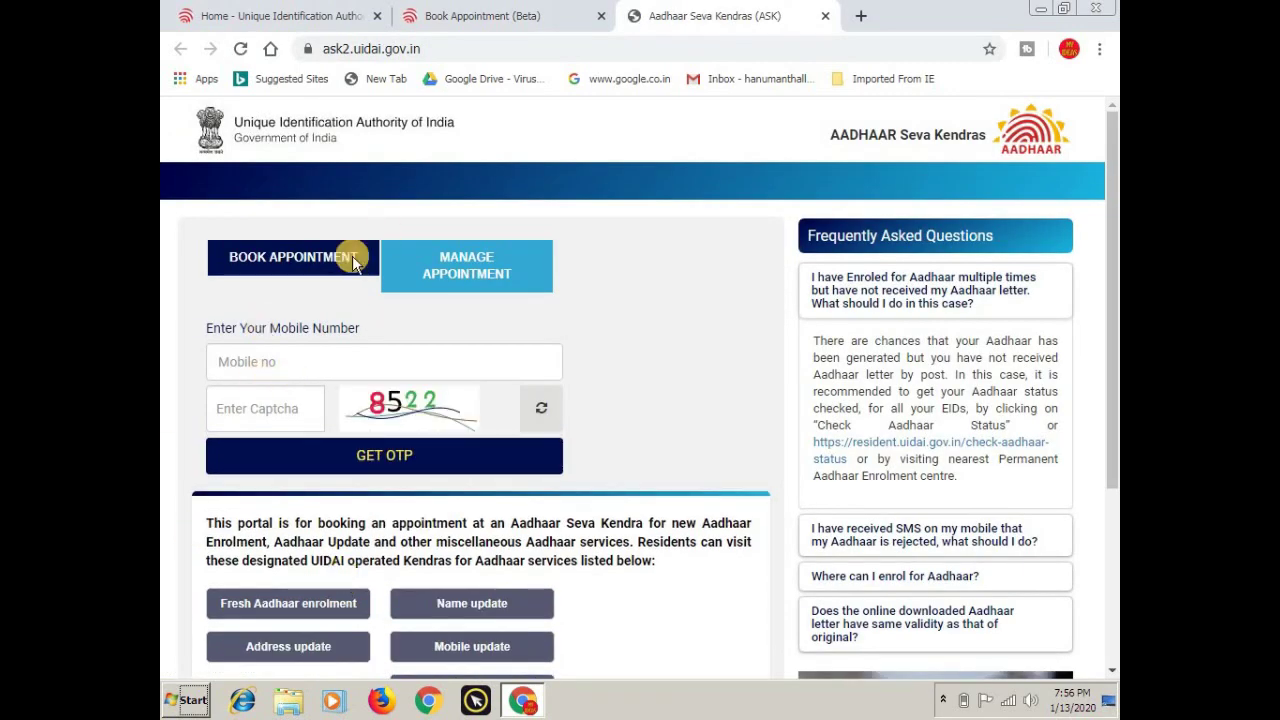
left_click(327, 262)
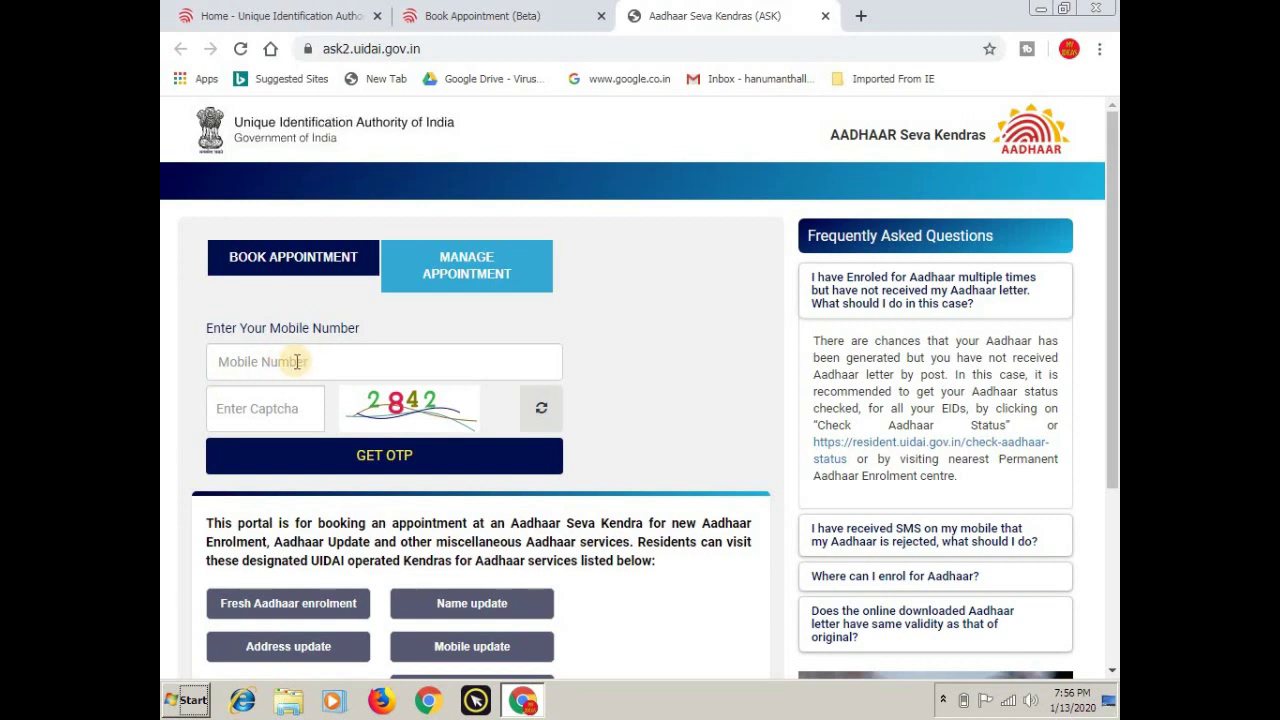
left_click(297, 362)
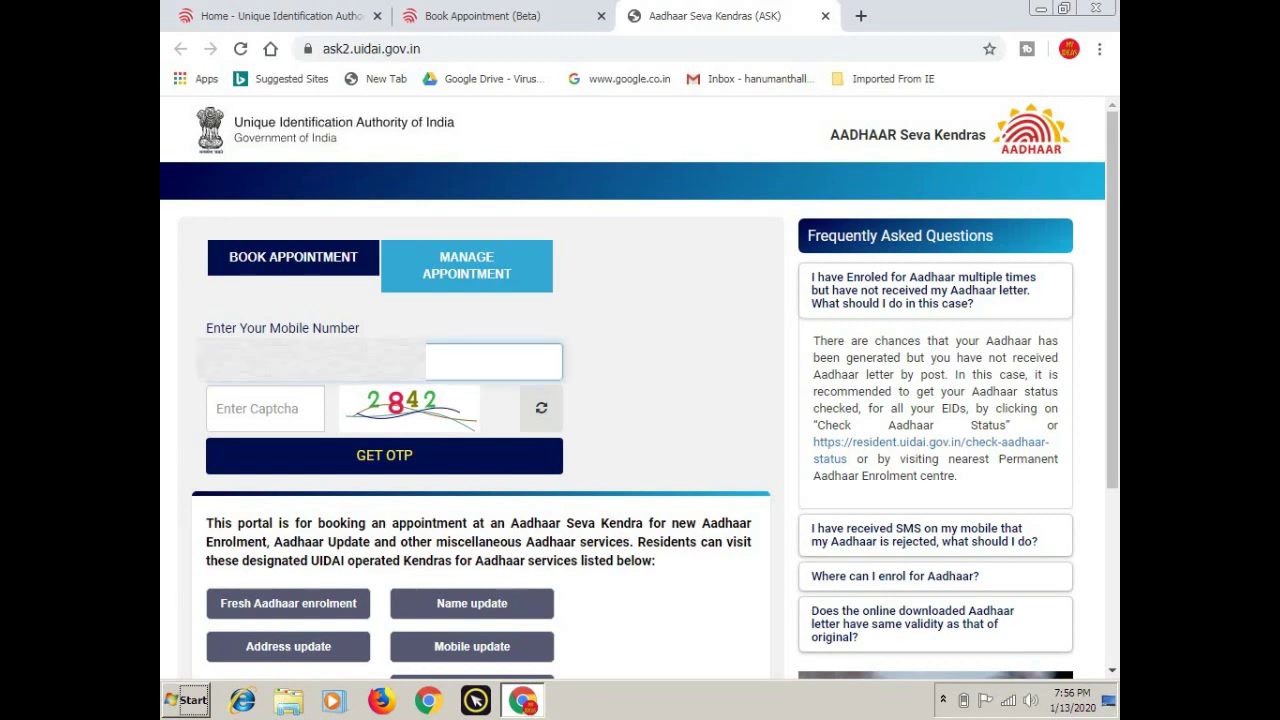
left_click(259, 408)
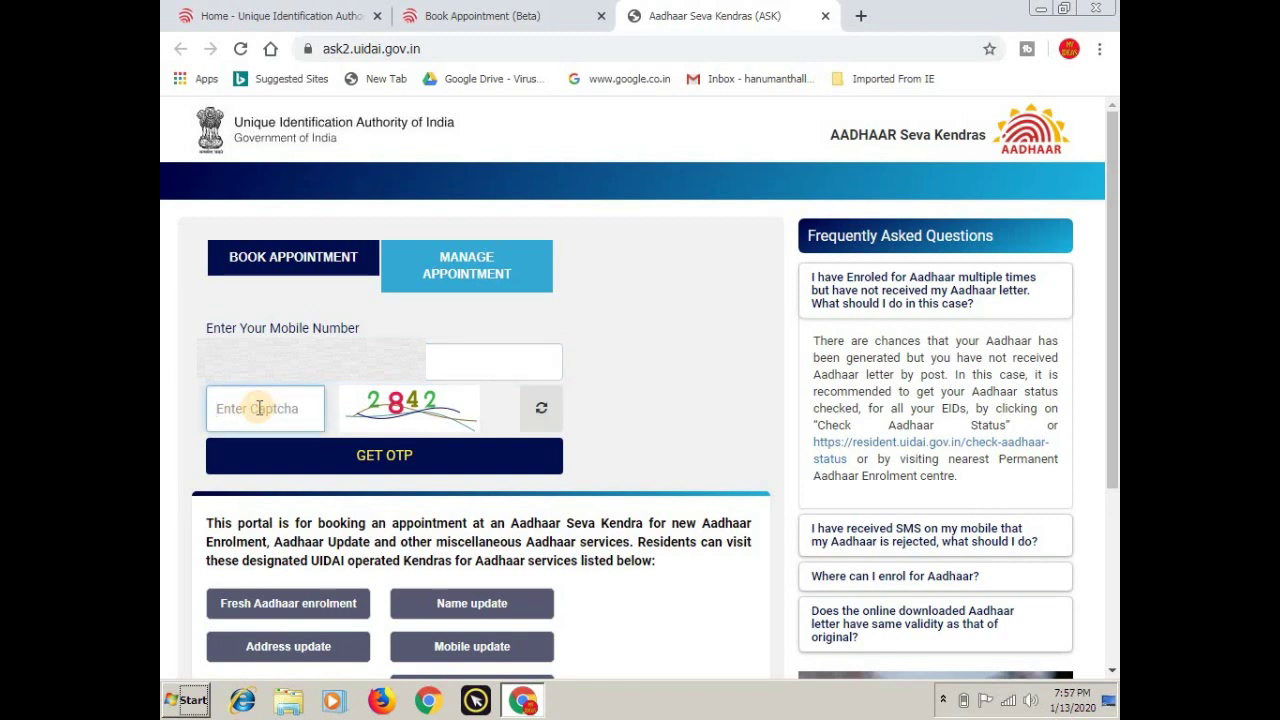
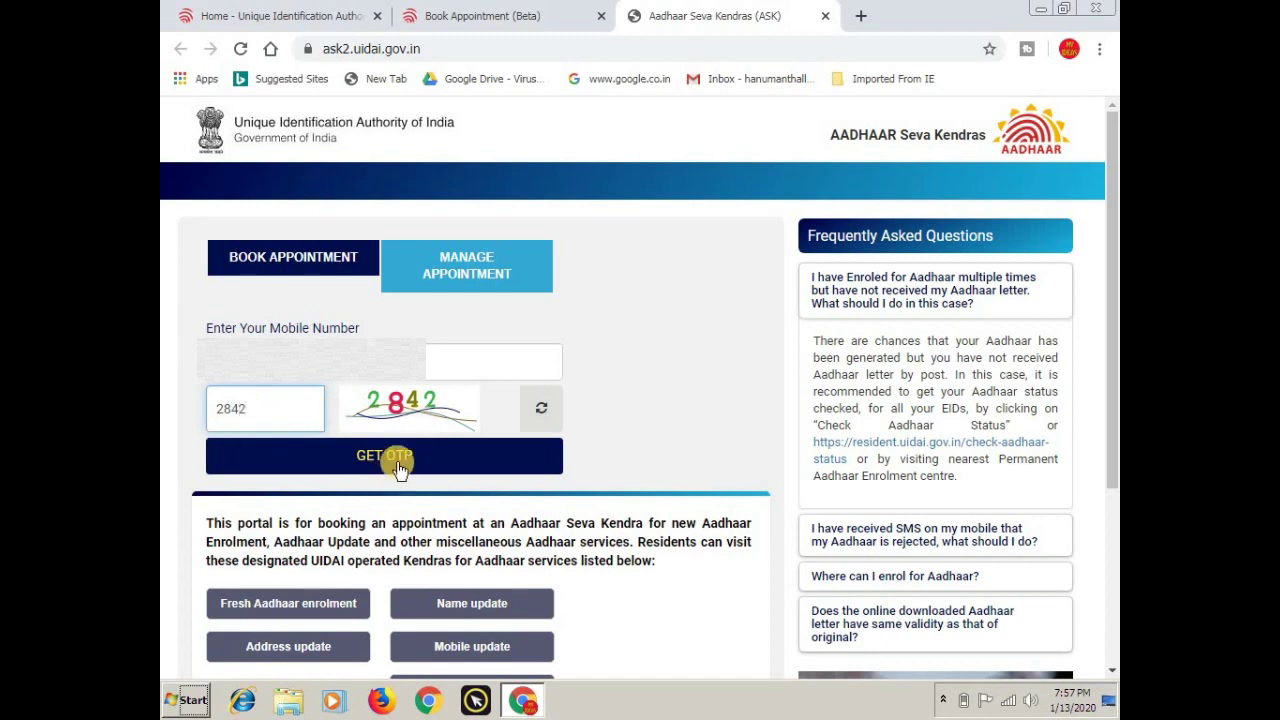
left_click(396, 459)
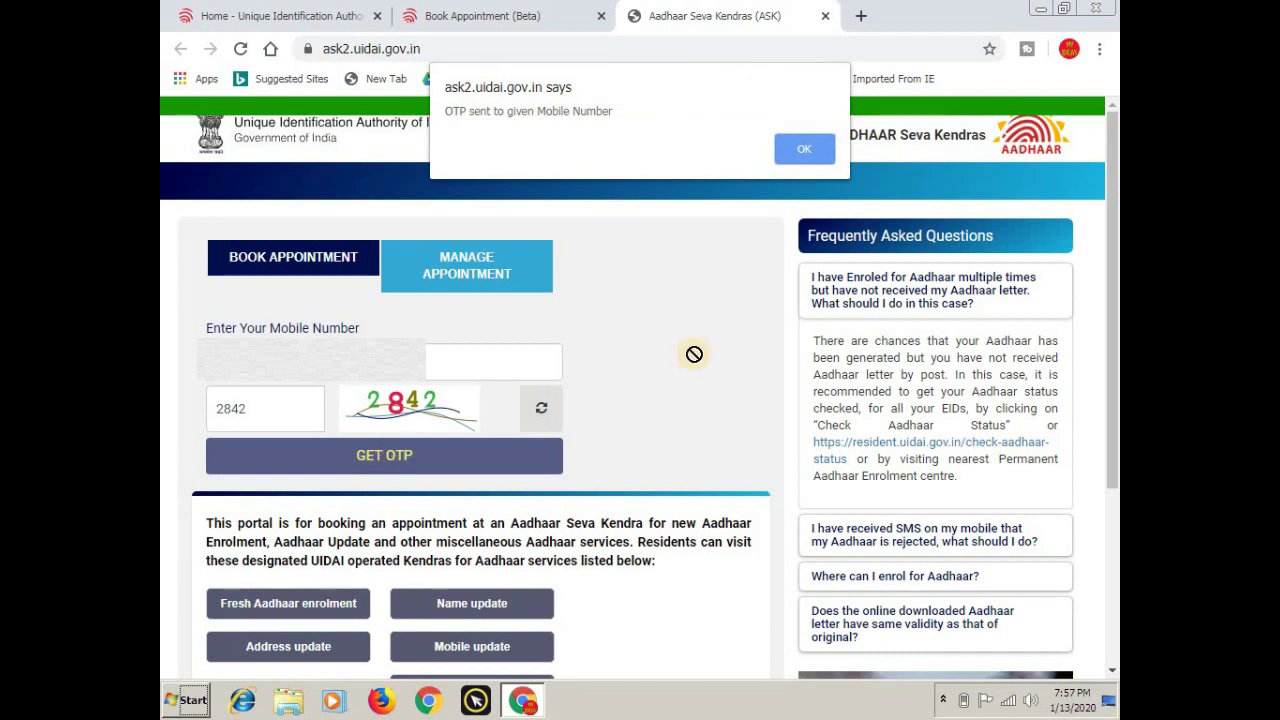
left_click(797, 163)
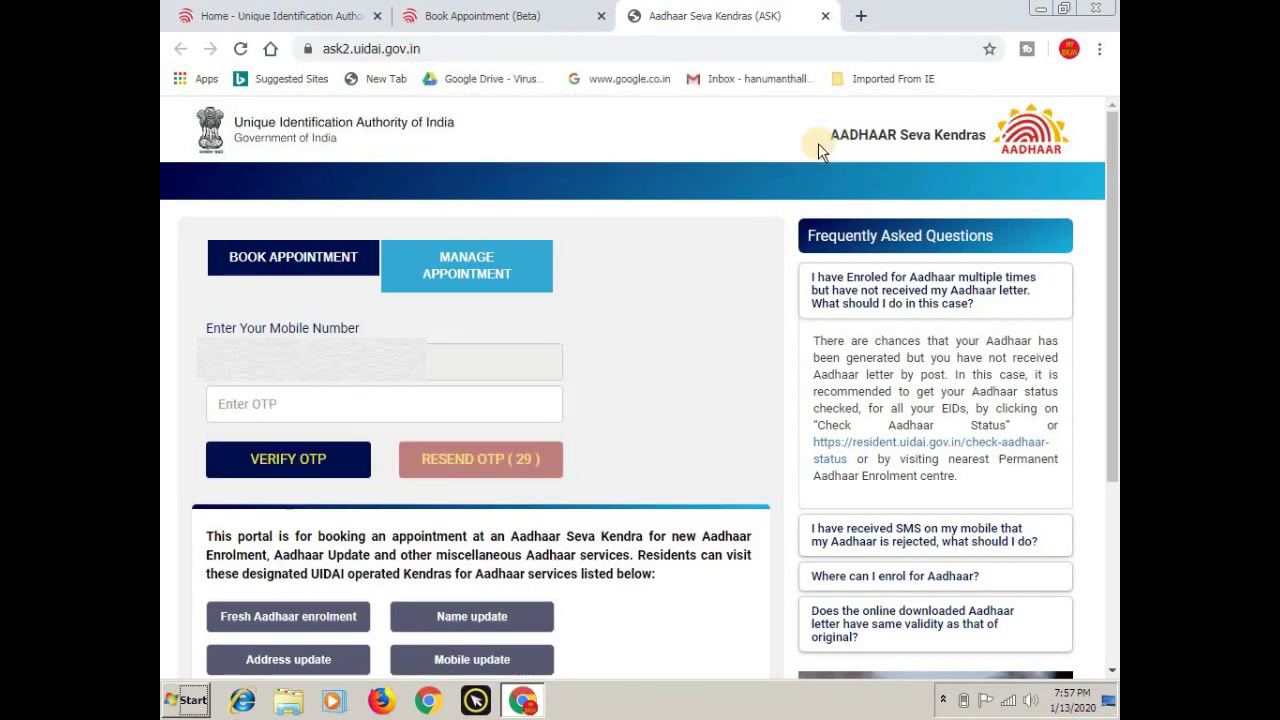
- Enter the received one-time password and verify it
left_click(253, 405)
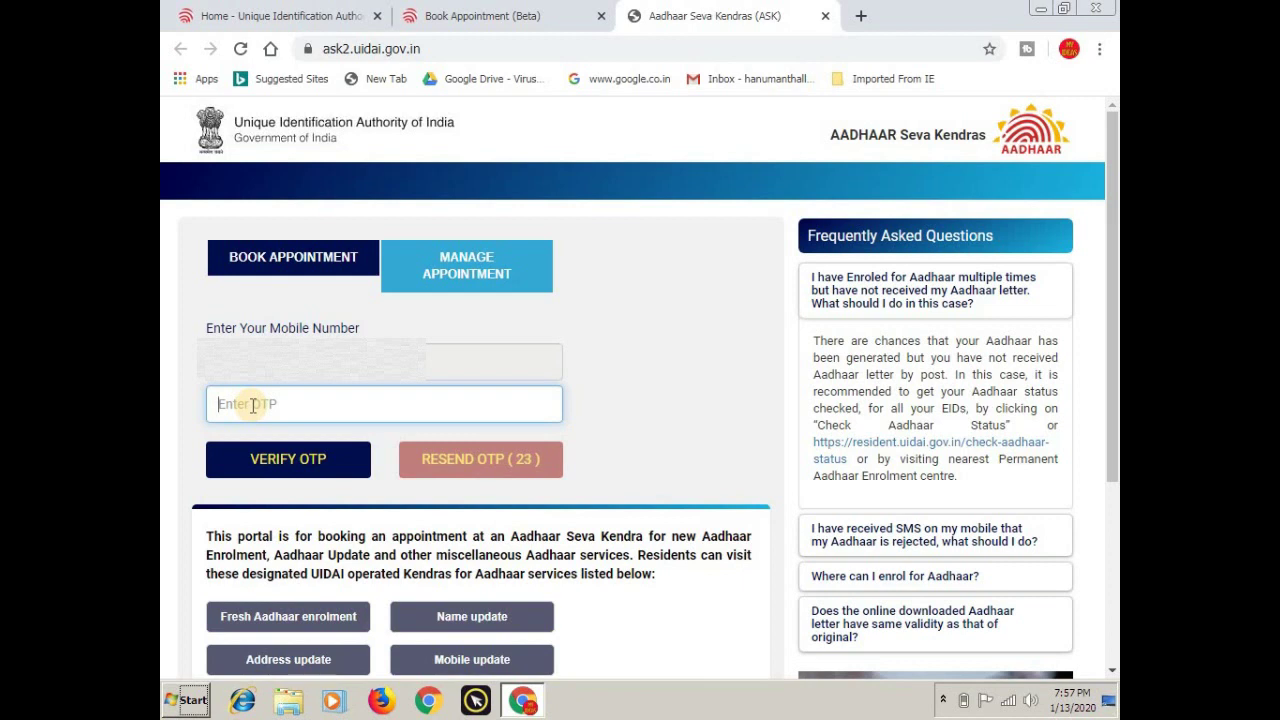
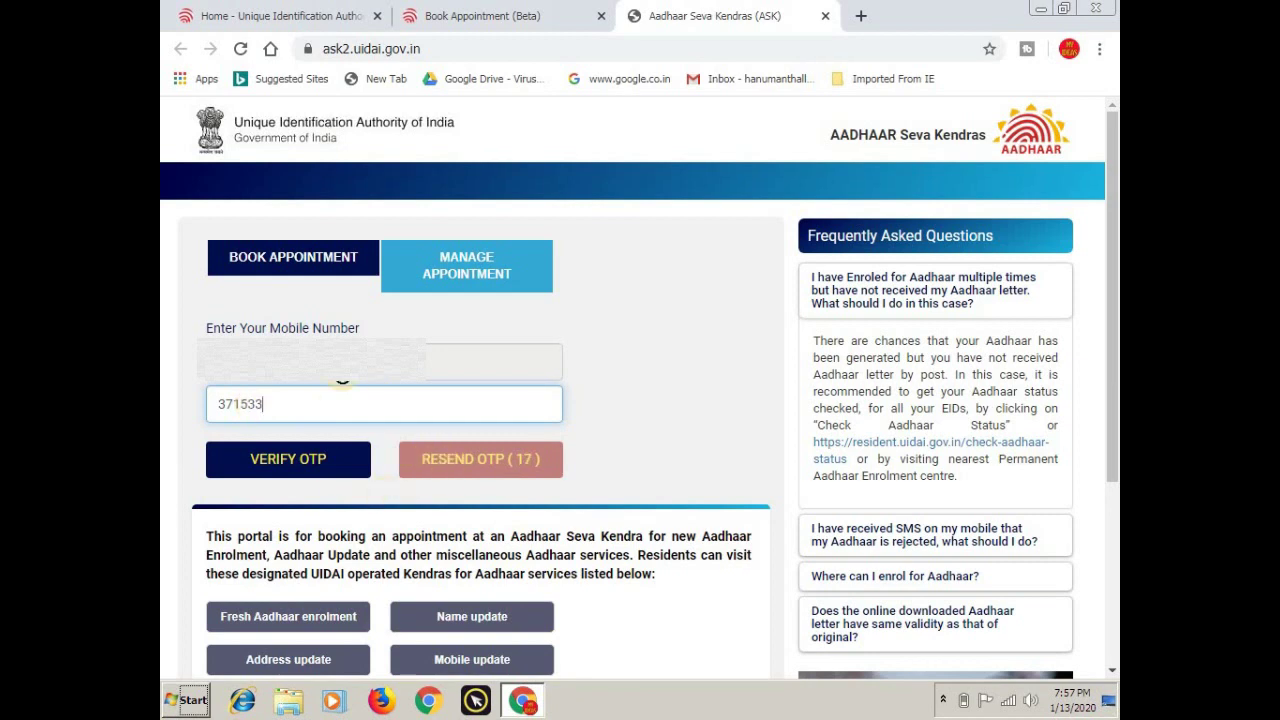
left_click(318, 468)
left_click(318, 468)
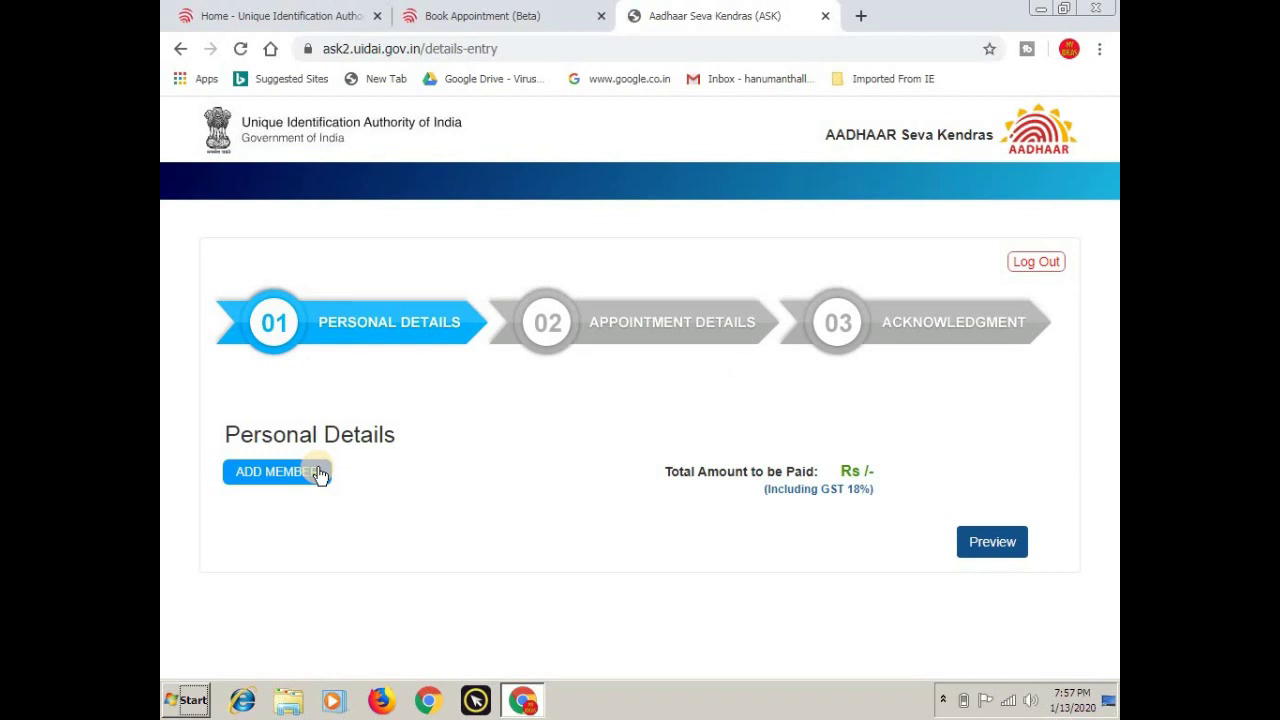
- Add Member 1 with New Aadhaar enrolment type and Male gender, scrolling to the relative details
left_click(277, 472)
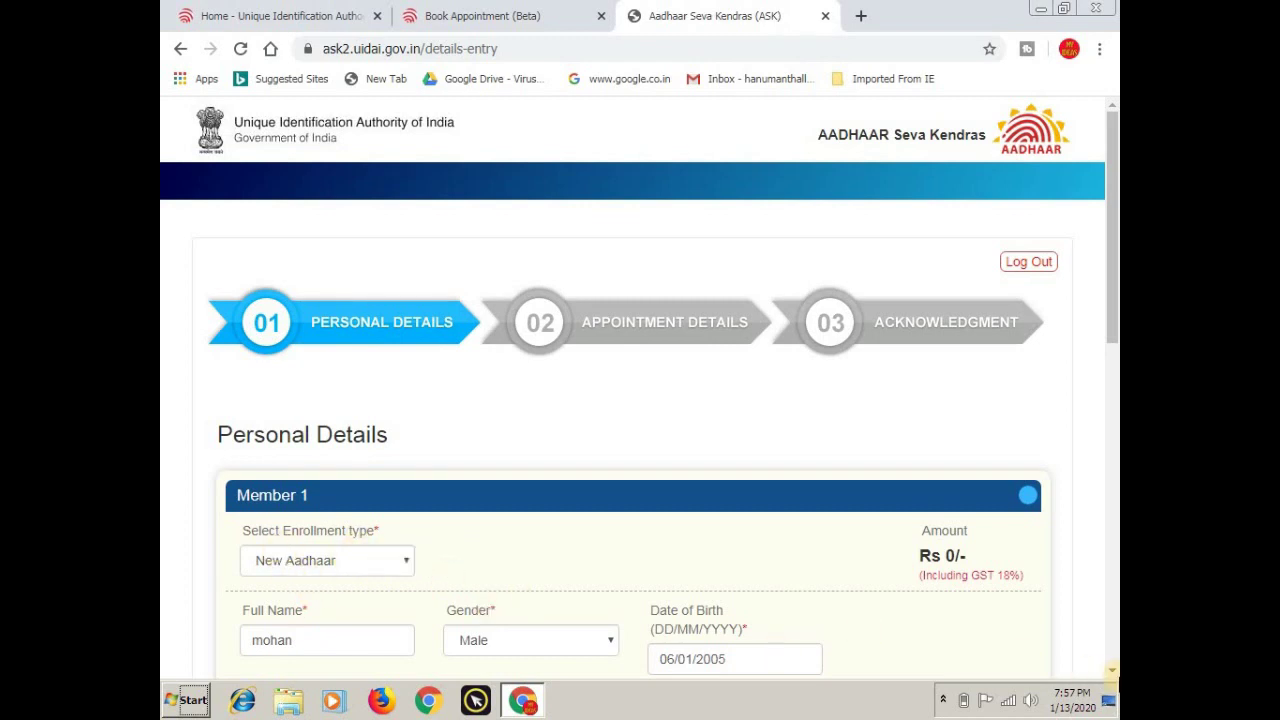
scroll(1111, 671, "down", 1)
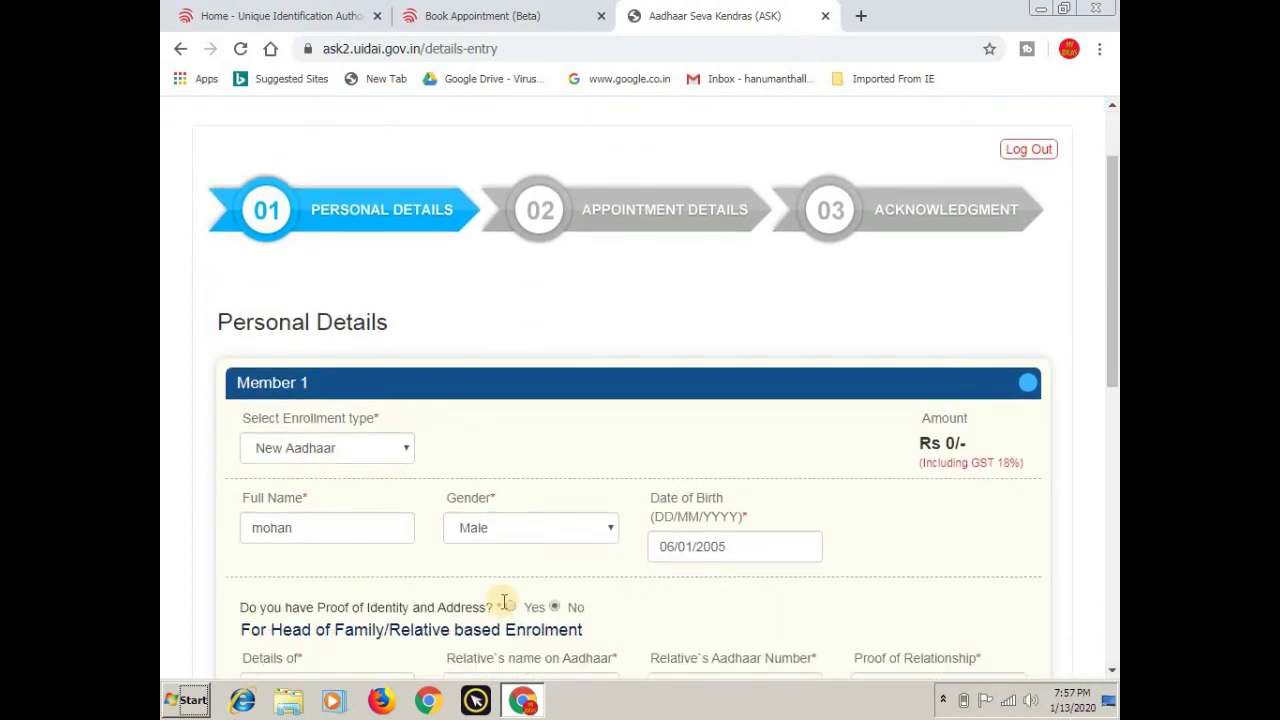
left_click(397, 452)
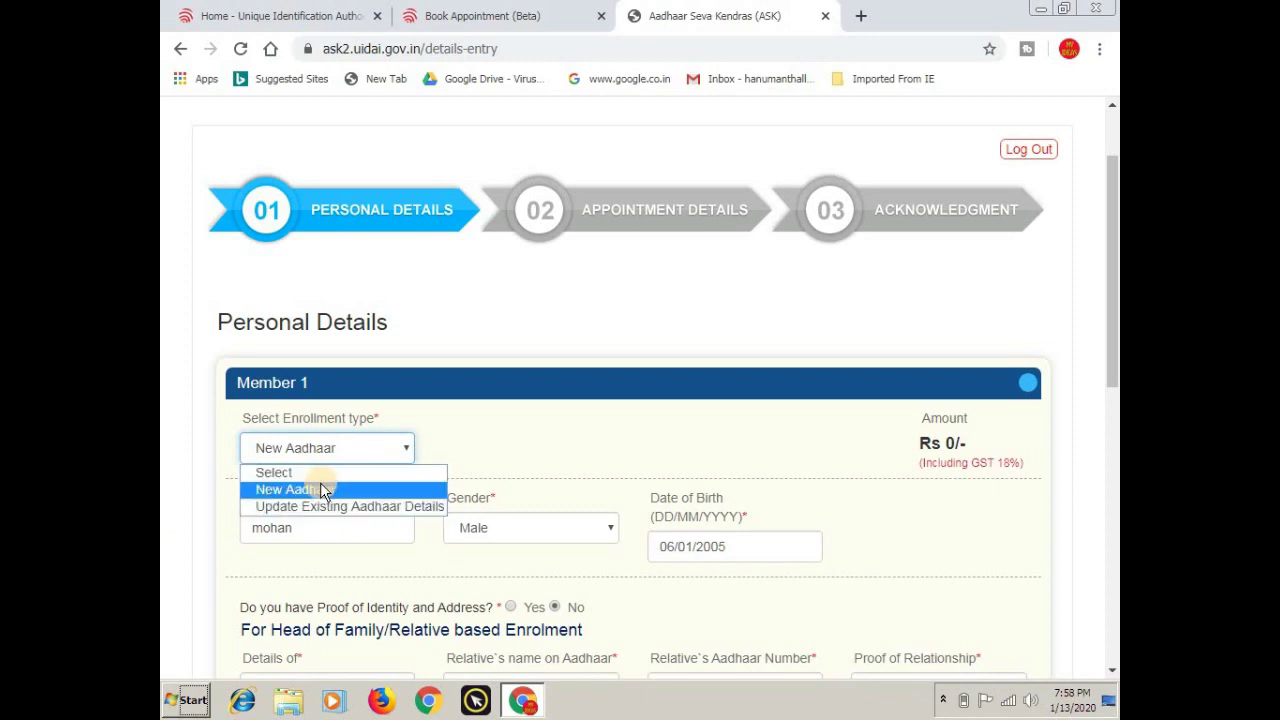
left_click(321, 489)
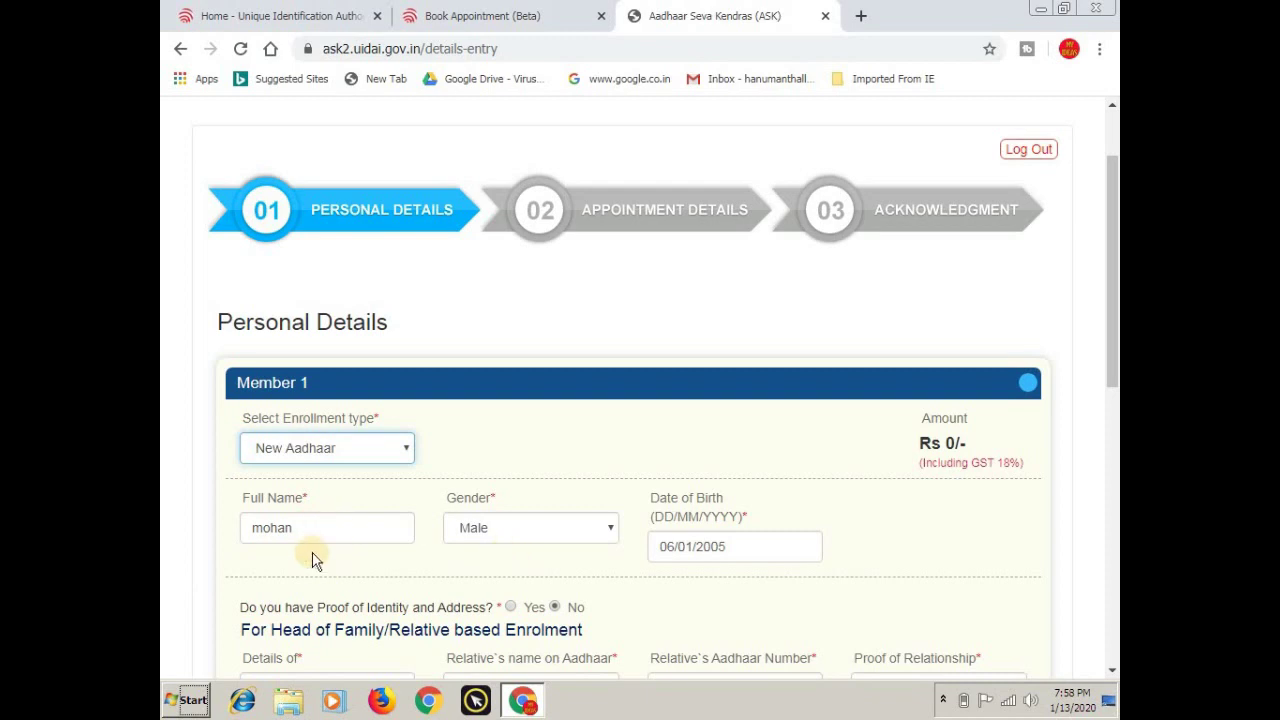
left_click(530, 535)
left_click(533, 537)
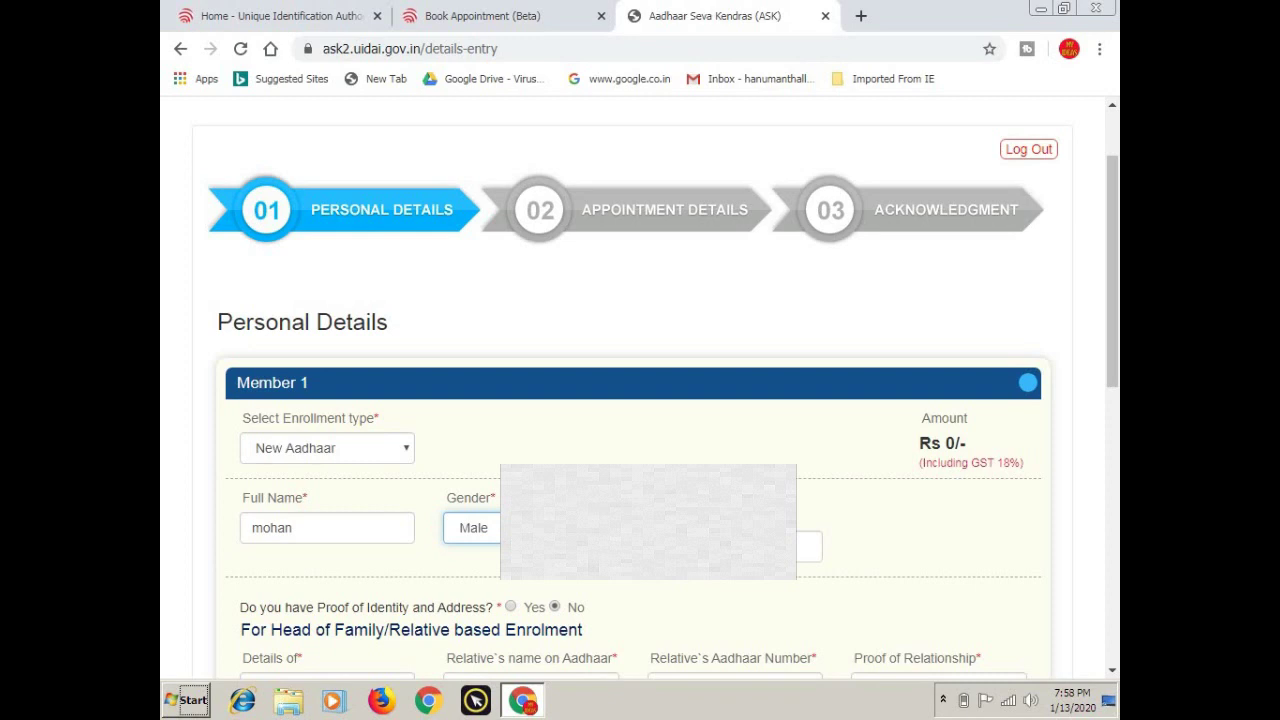
left_click(1112, 670)
left_click(1111, 675)
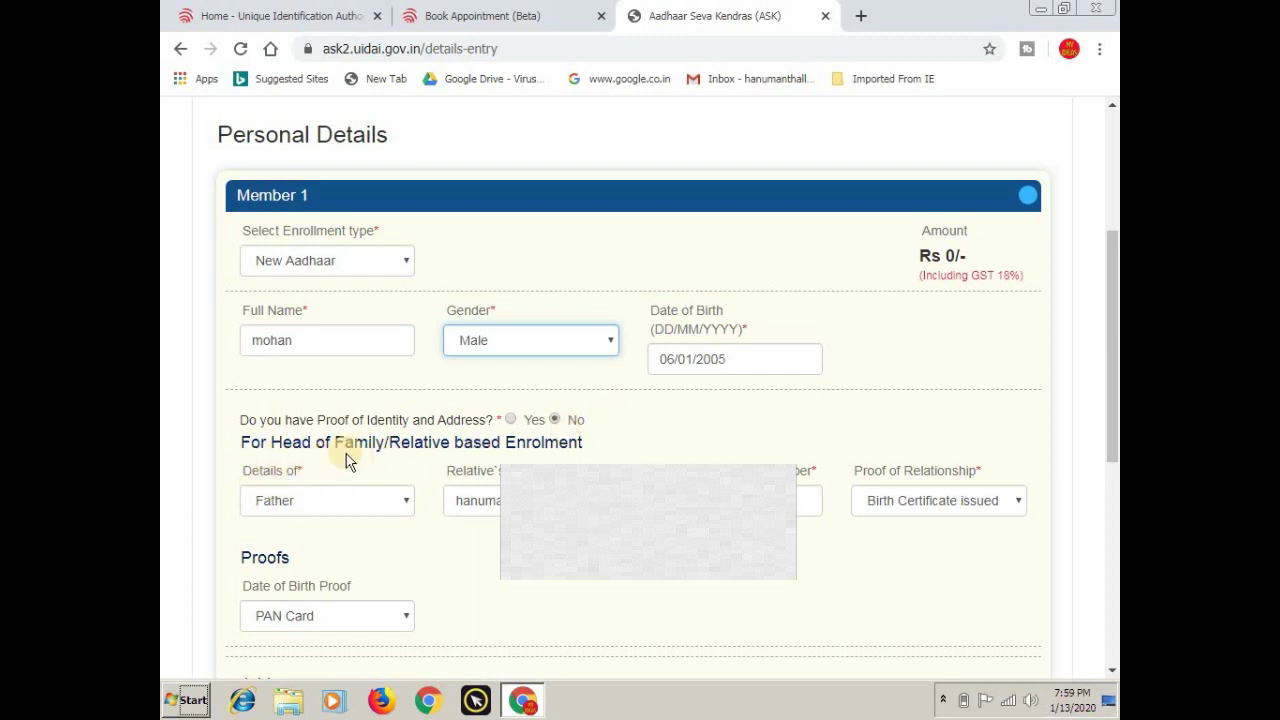
left_click(333, 504)
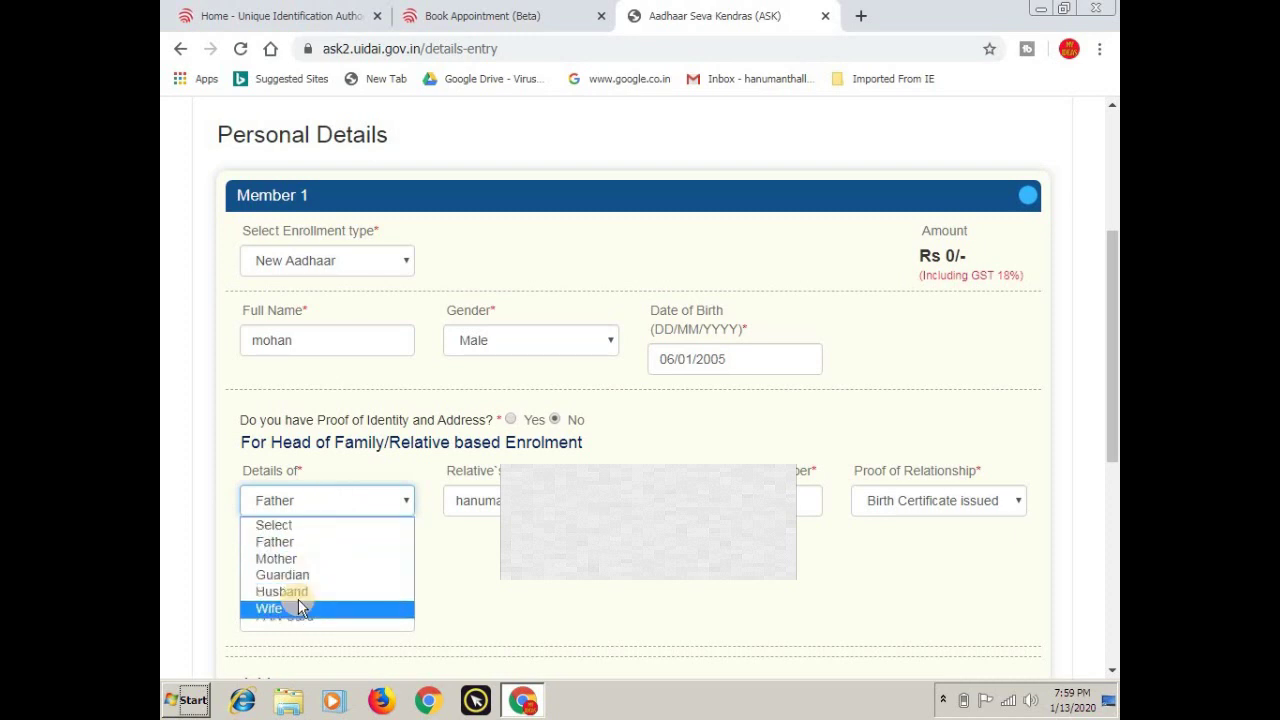
left_click(444, 557)
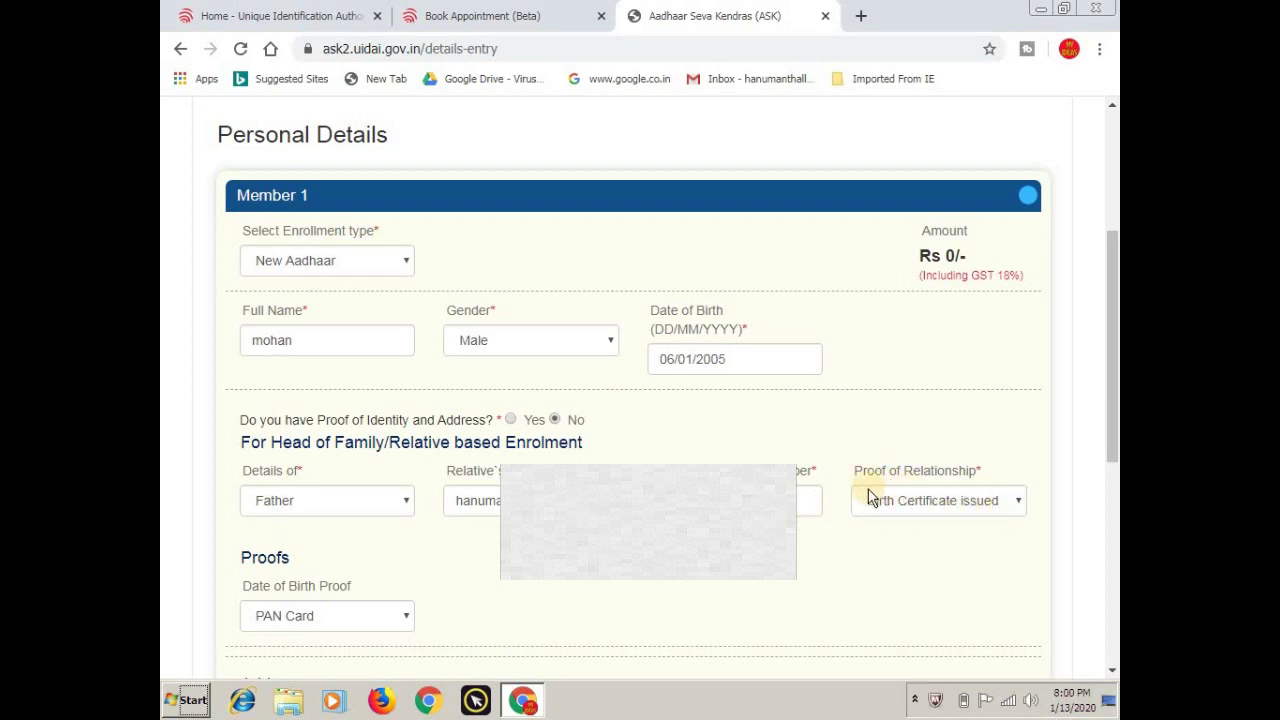
left_click(1011, 503)
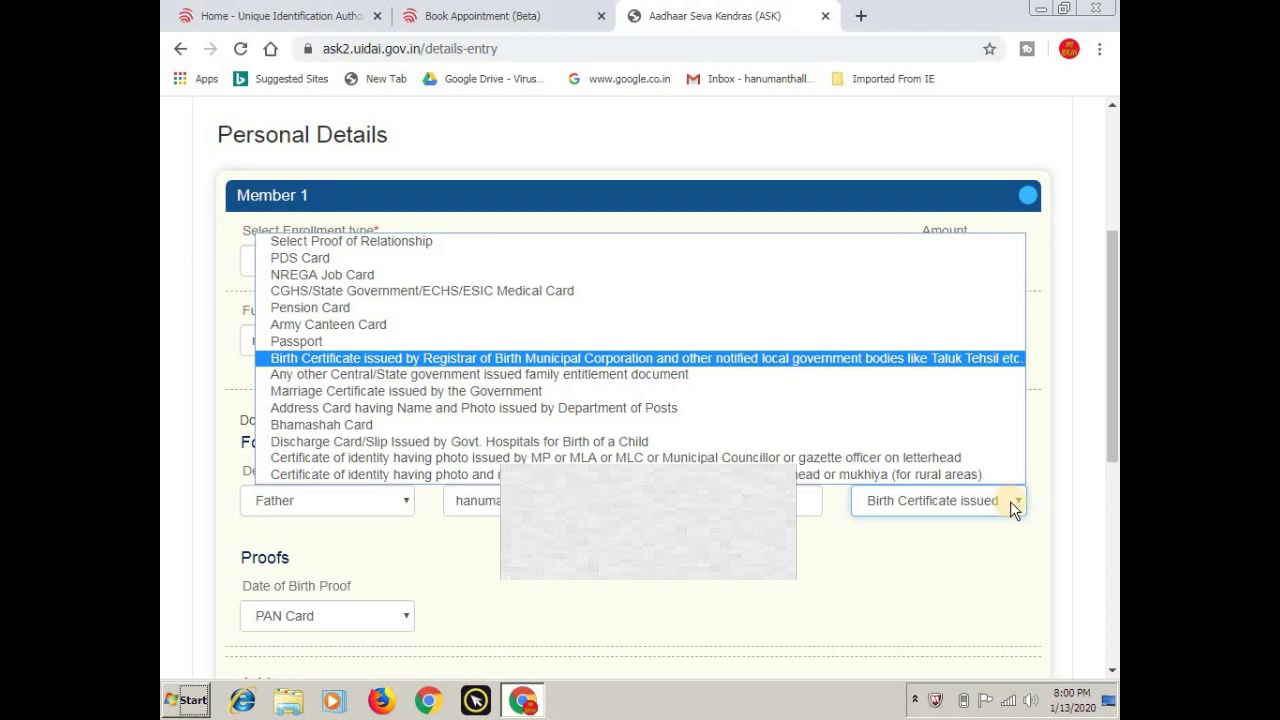
left_click(1010, 501)
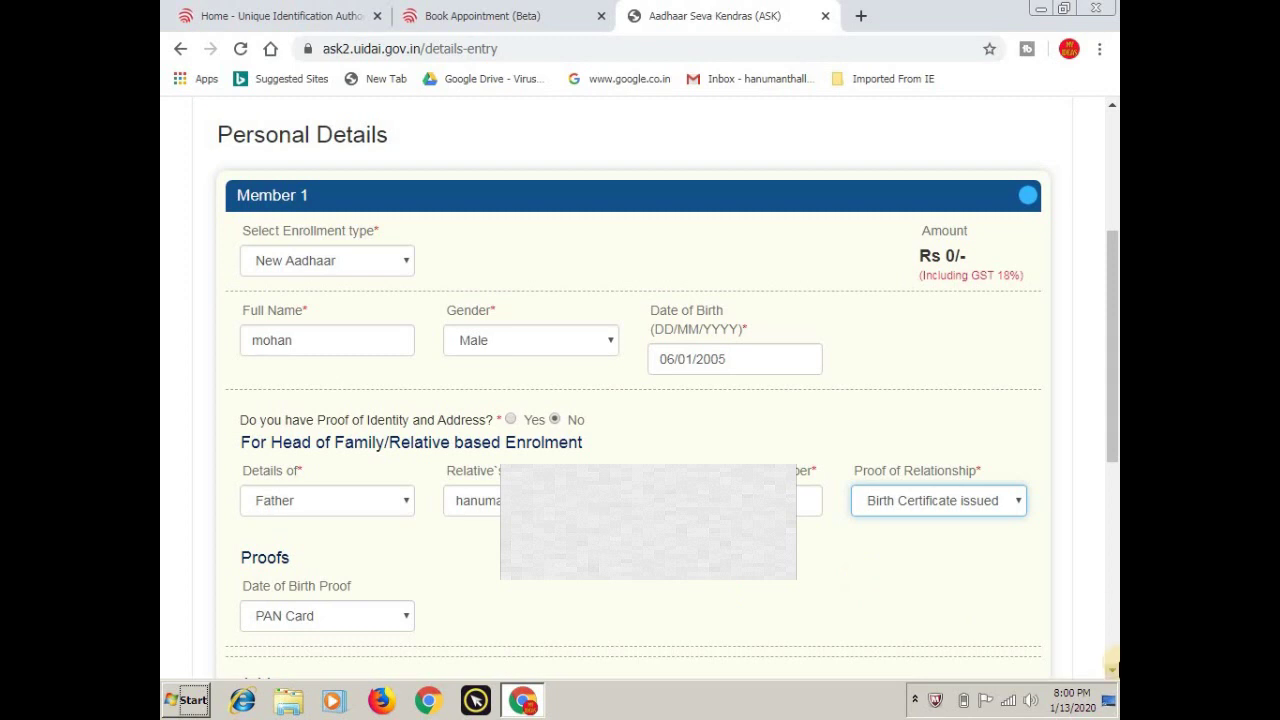
- Keep PAN Card as Member 1's date of birth proof
left_click(1111, 670)
scroll(1111, 670, "down", 3)
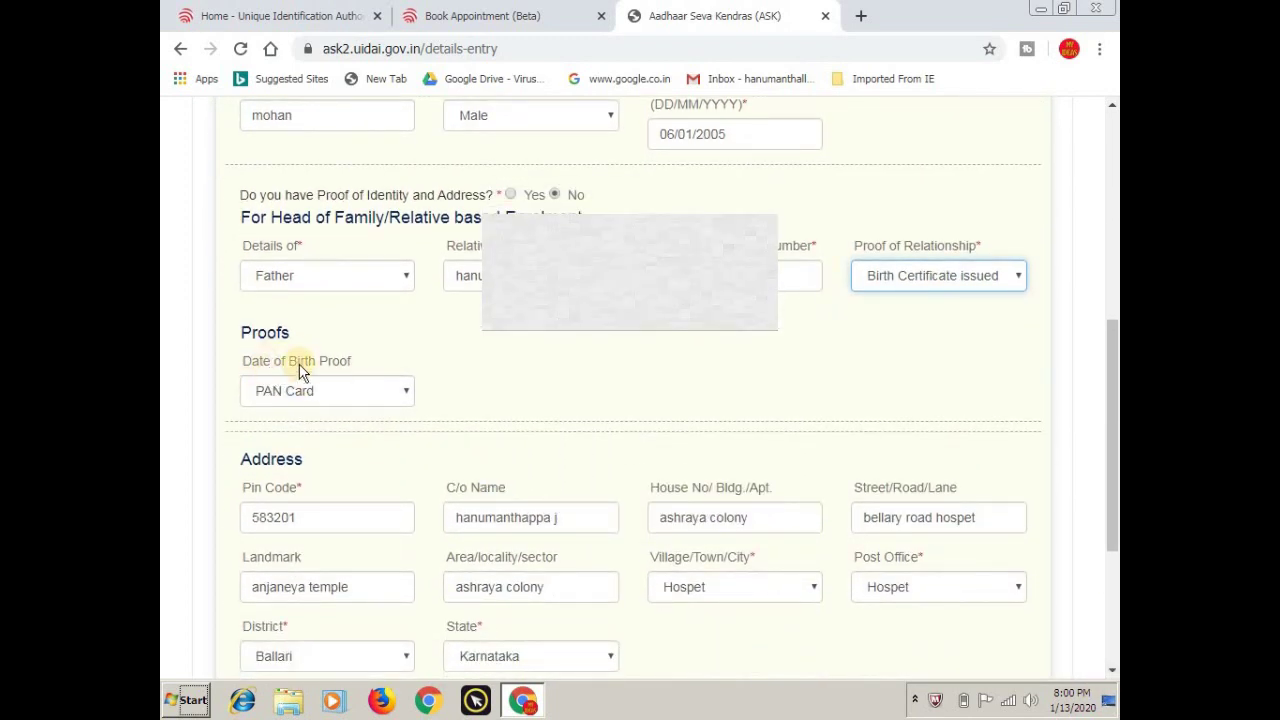
left_click(367, 401)
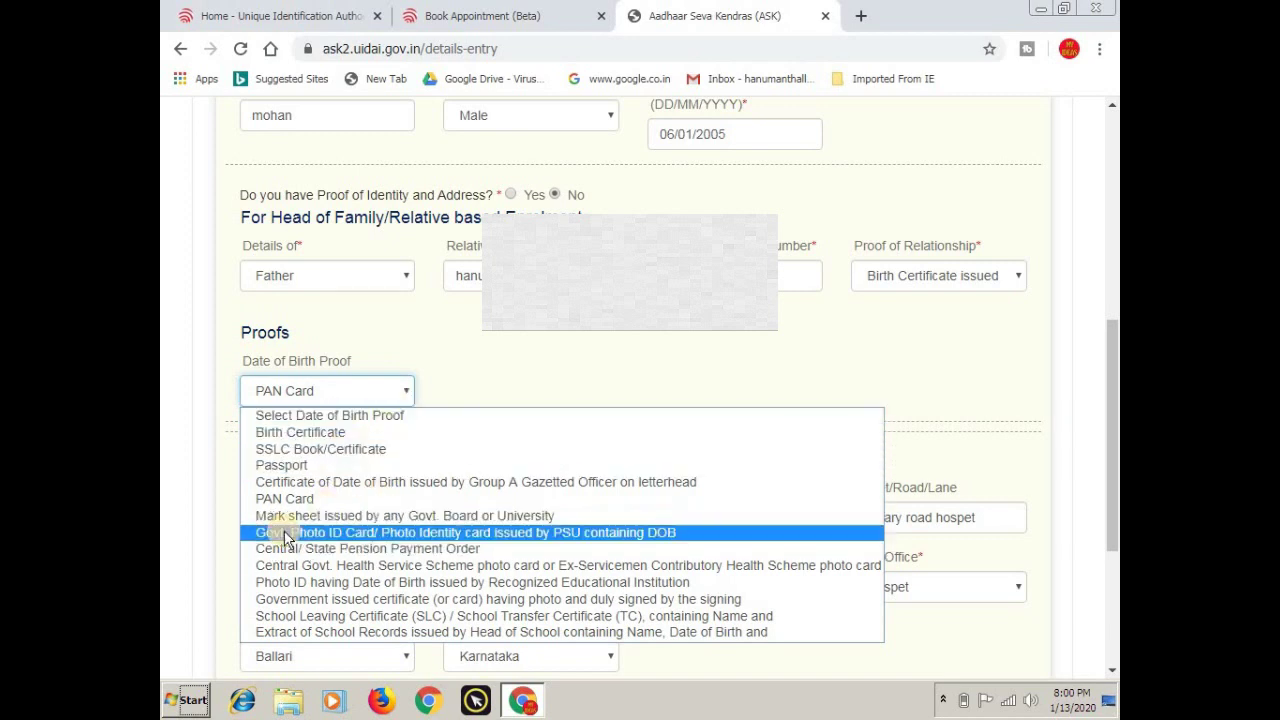
left_click(480, 354)
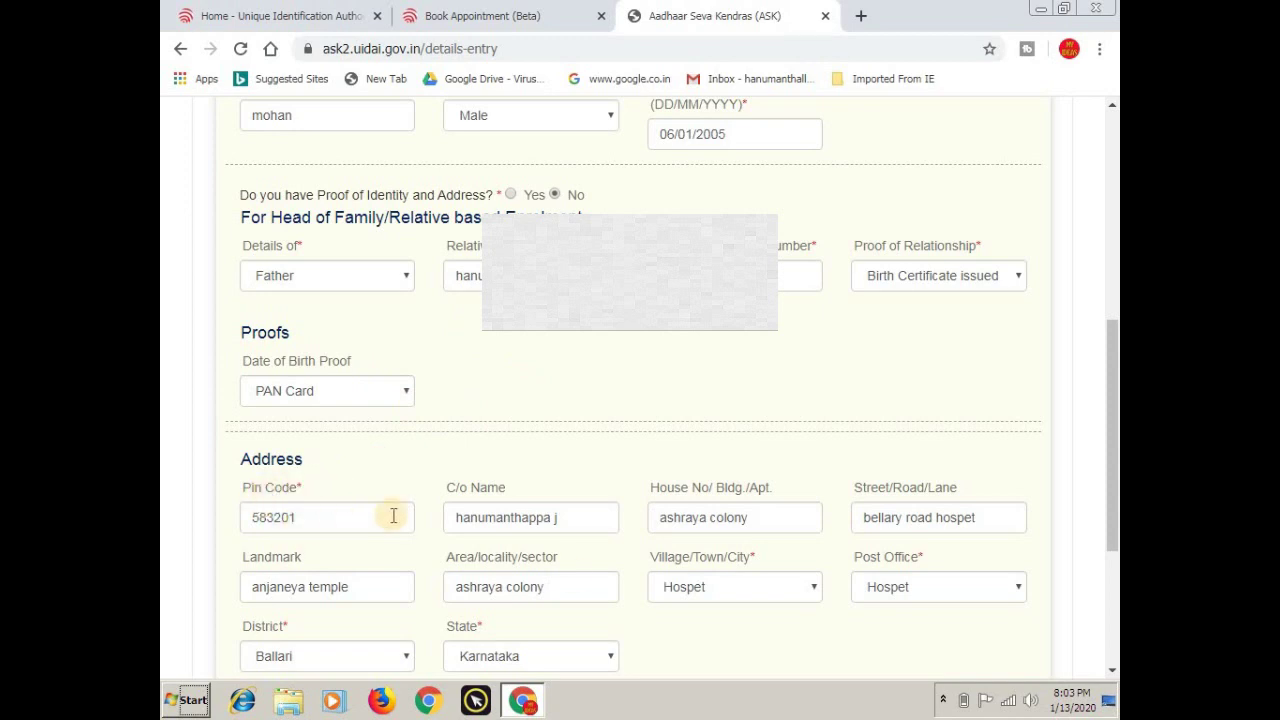
- Review the Address, District and State fields, then preview Member 1's details
left_click(1112, 670)
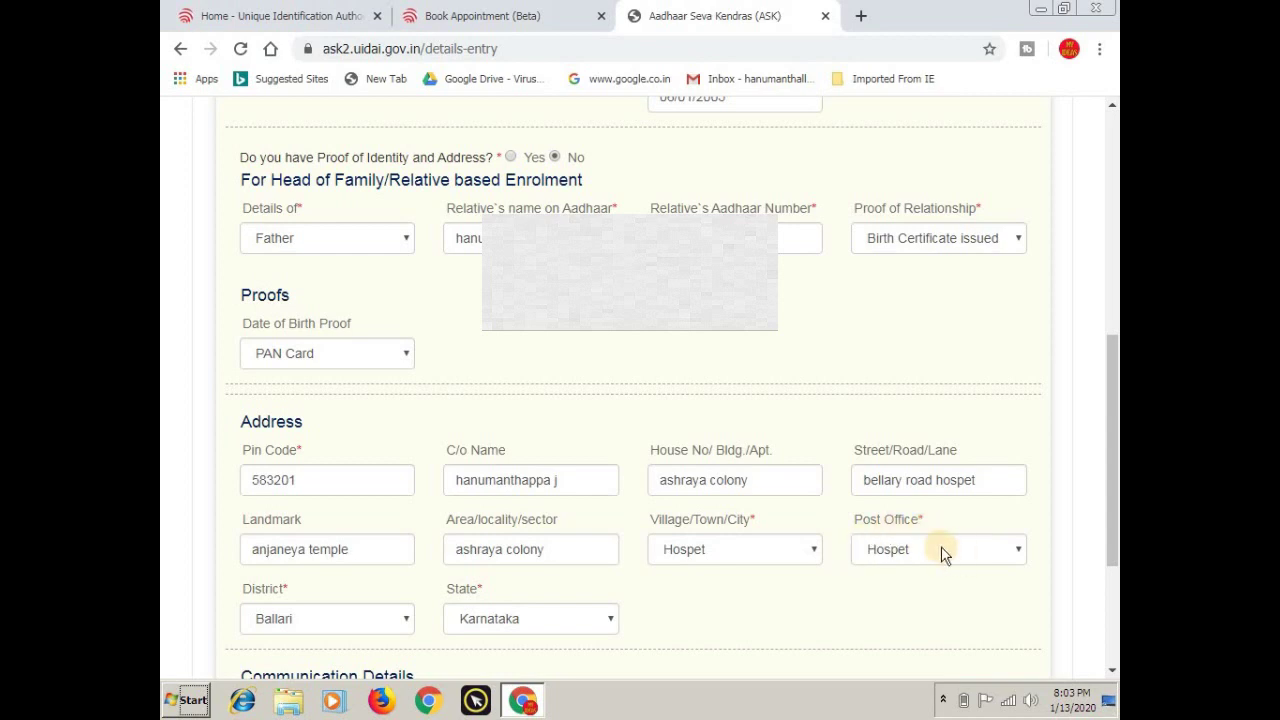
left_click(1110, 672)
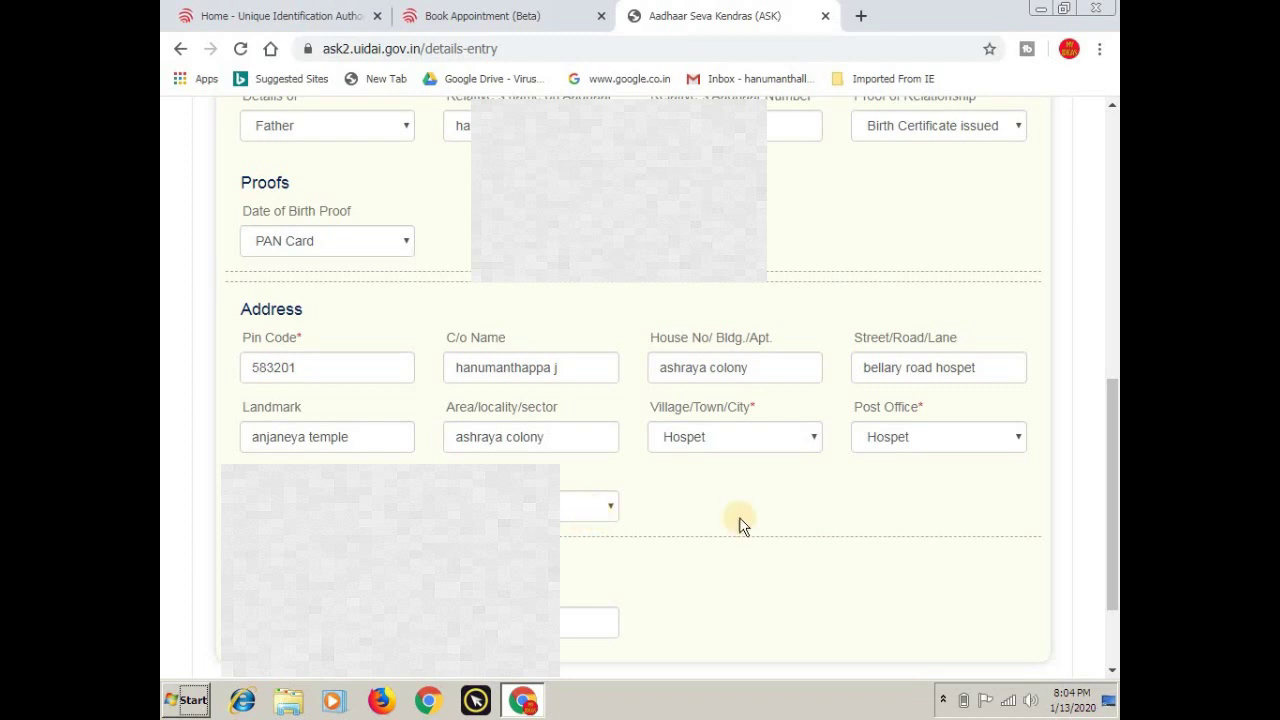
scroll(1112, 665, "down", 3)
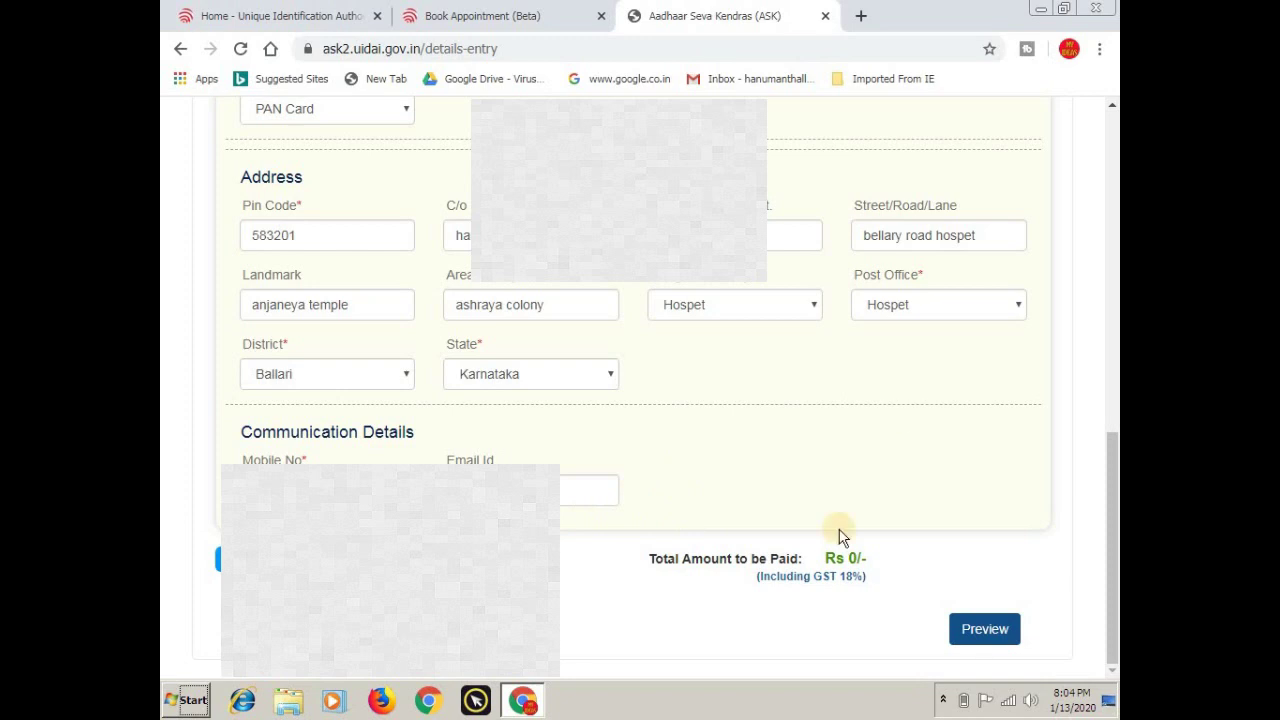
left_click(995, 635)
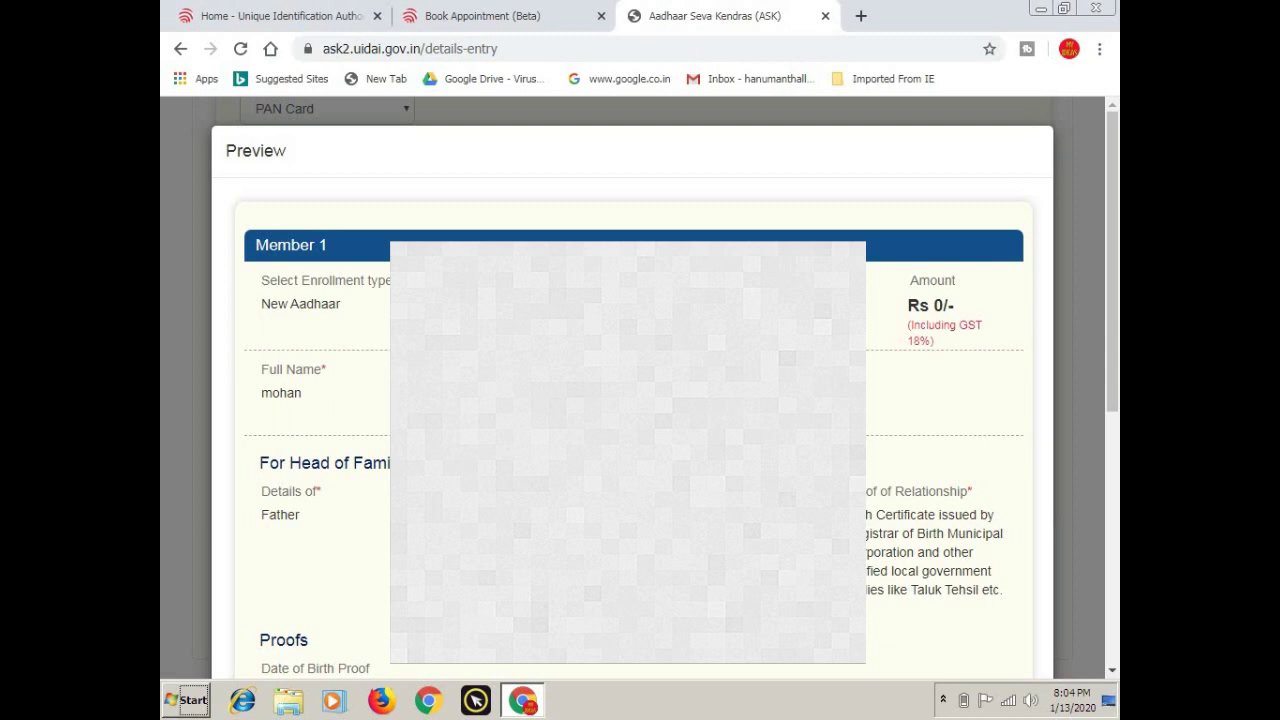
- Scroll through the full preview to the bottom and confirm the application details
left_click(1110, 672)
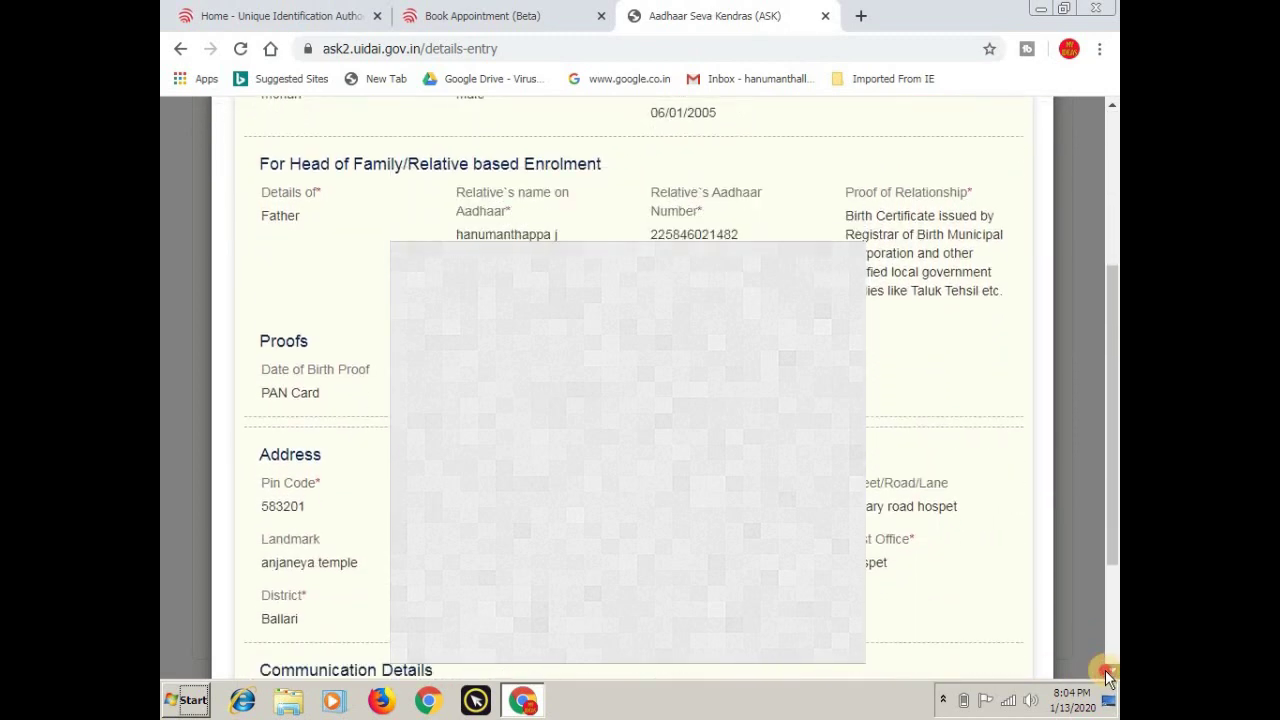
left_click(1110, 672)
left_click(1110, 672)
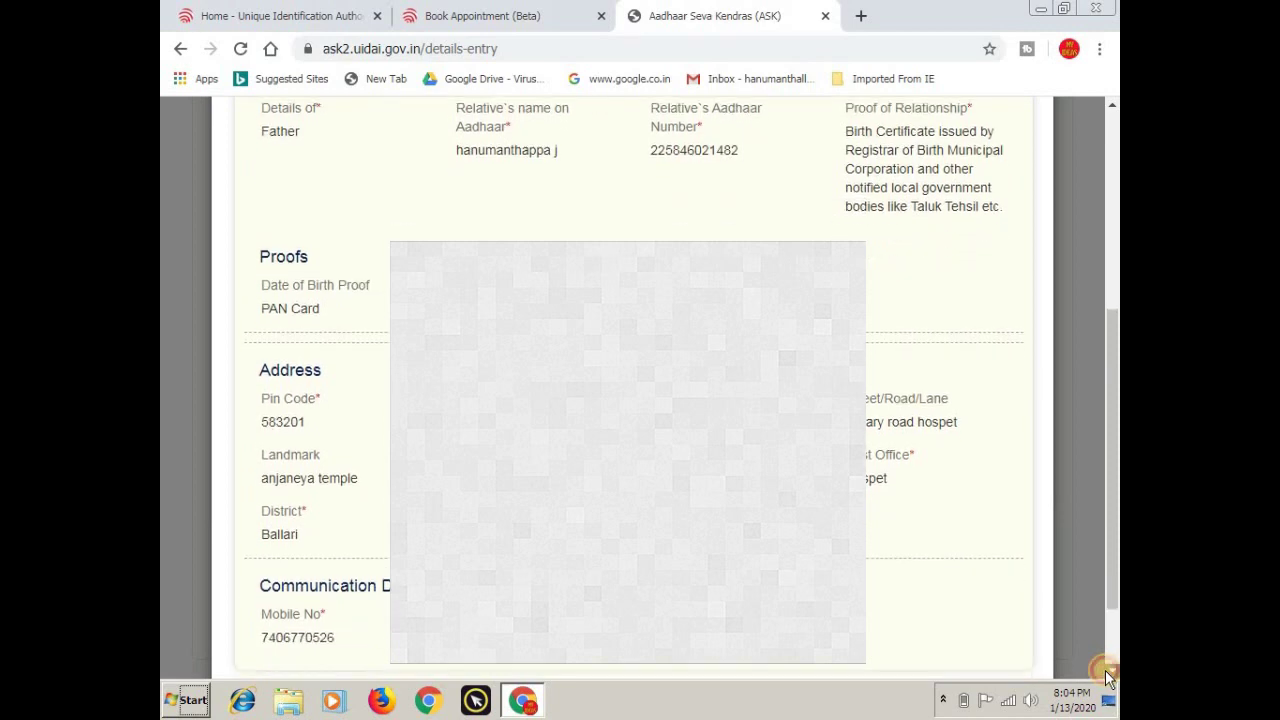
left_click(1110, 672)
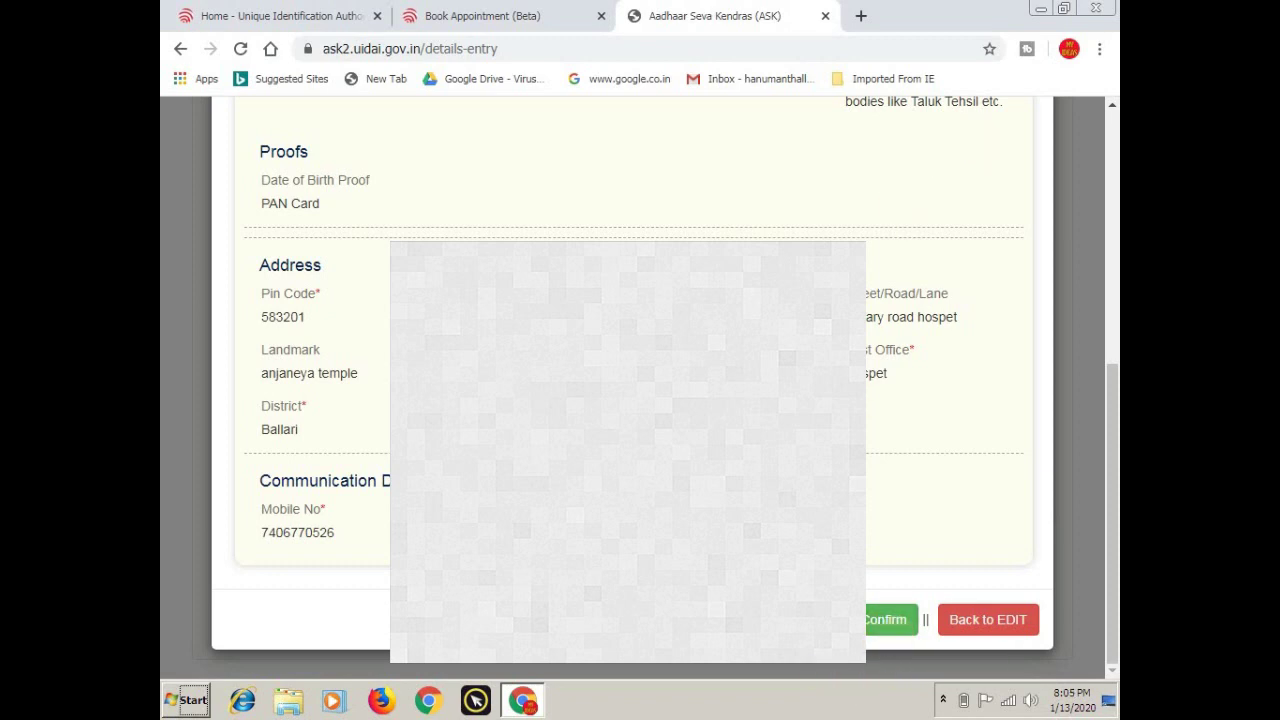
left_click(890, 622)
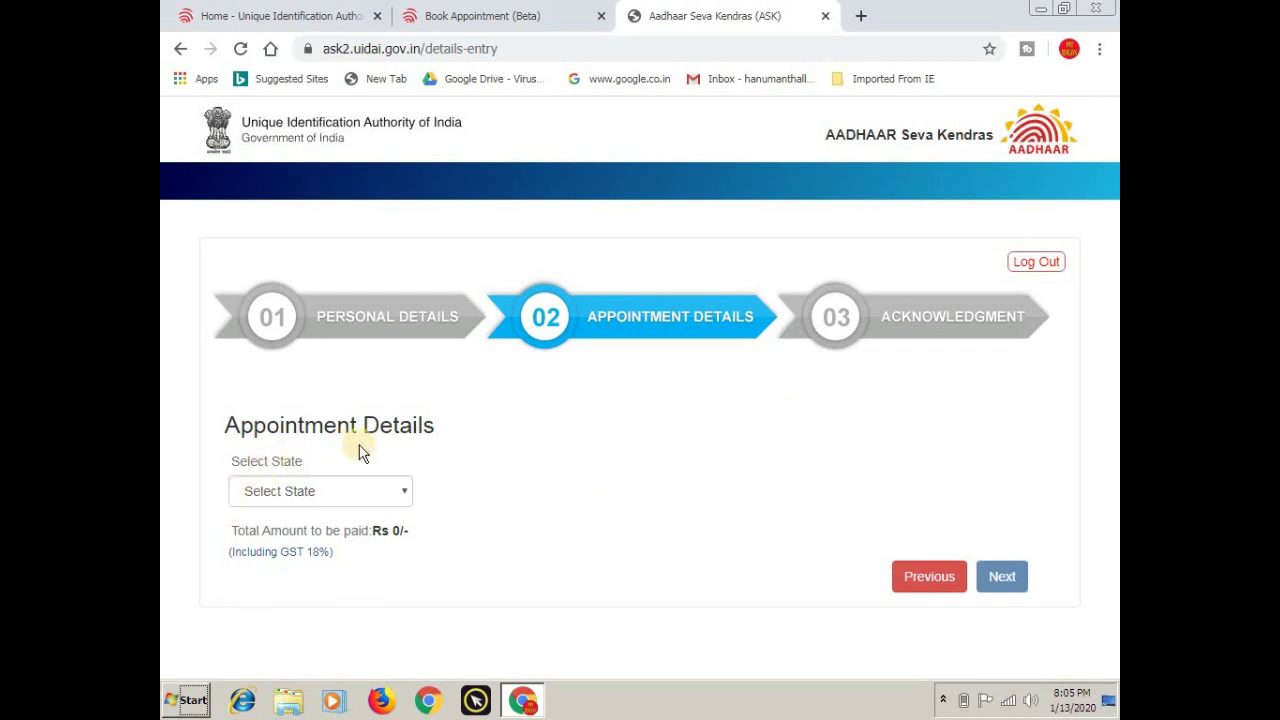
- Choose Karnataka as state, Bengaluru as city and the Bengaluru branch
left_click(331, 502)
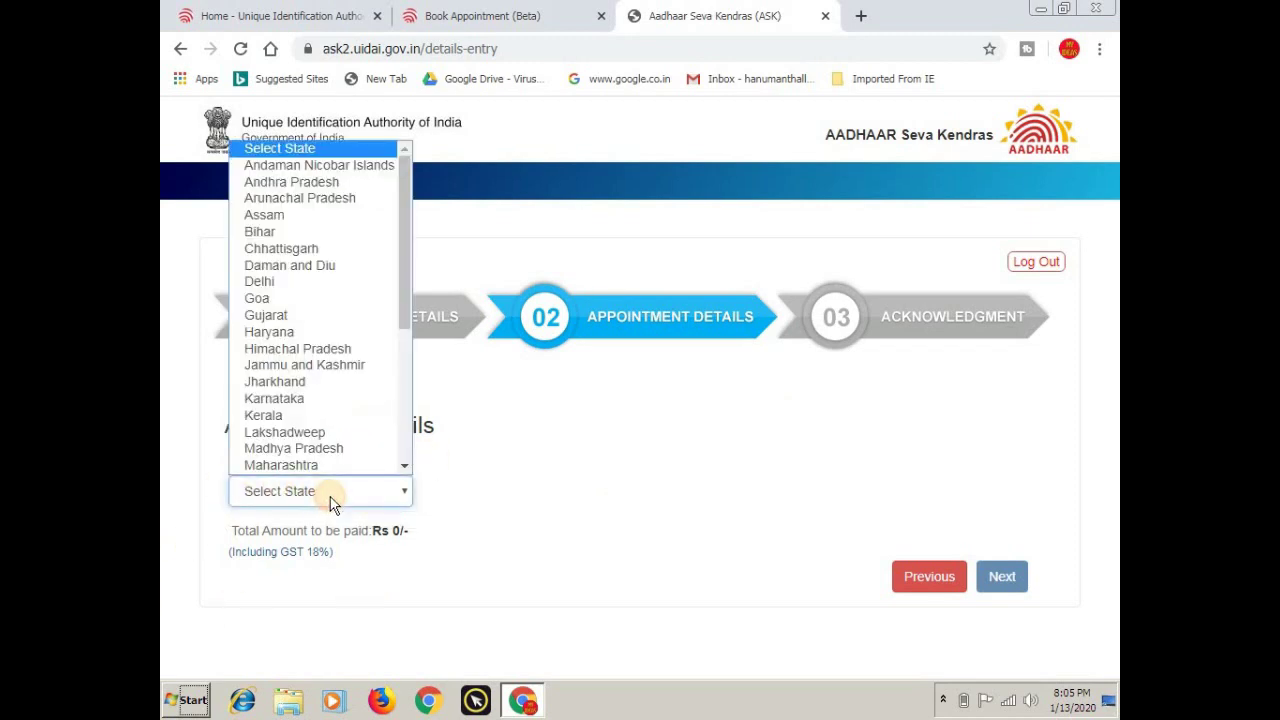
left_click(289, 400)
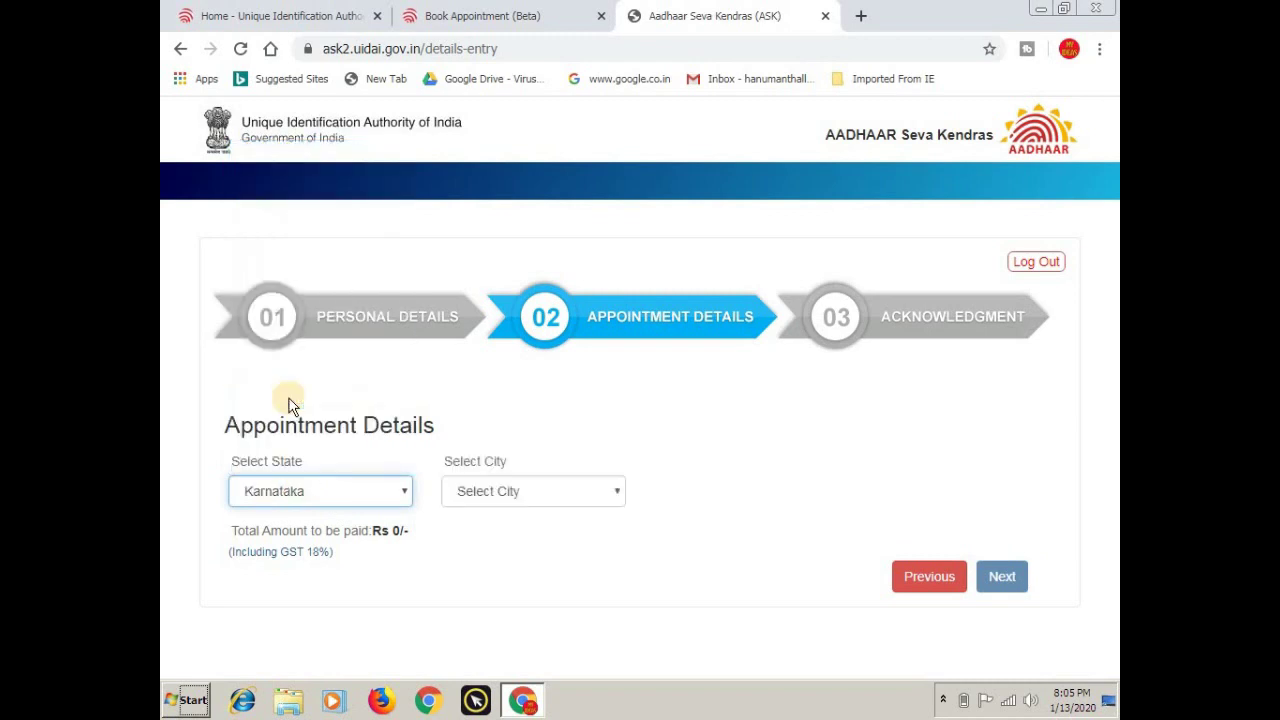
left_click(583, 495)
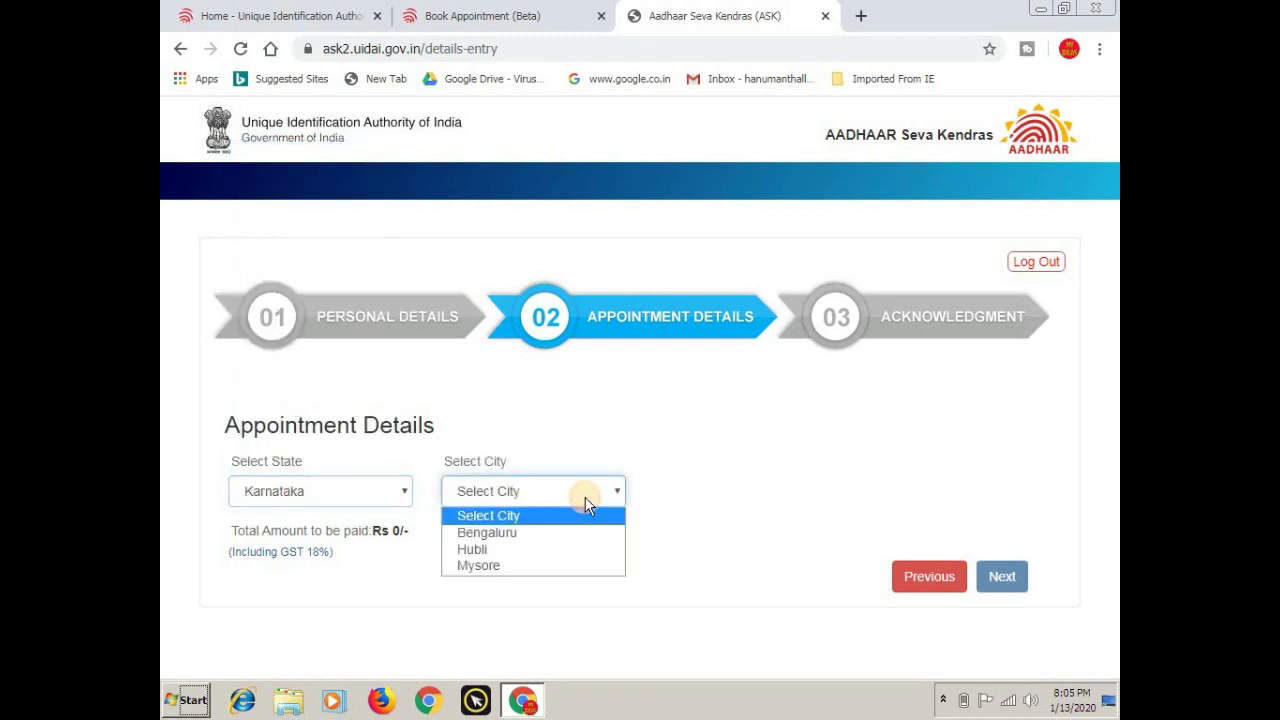
left_click(505, 533)
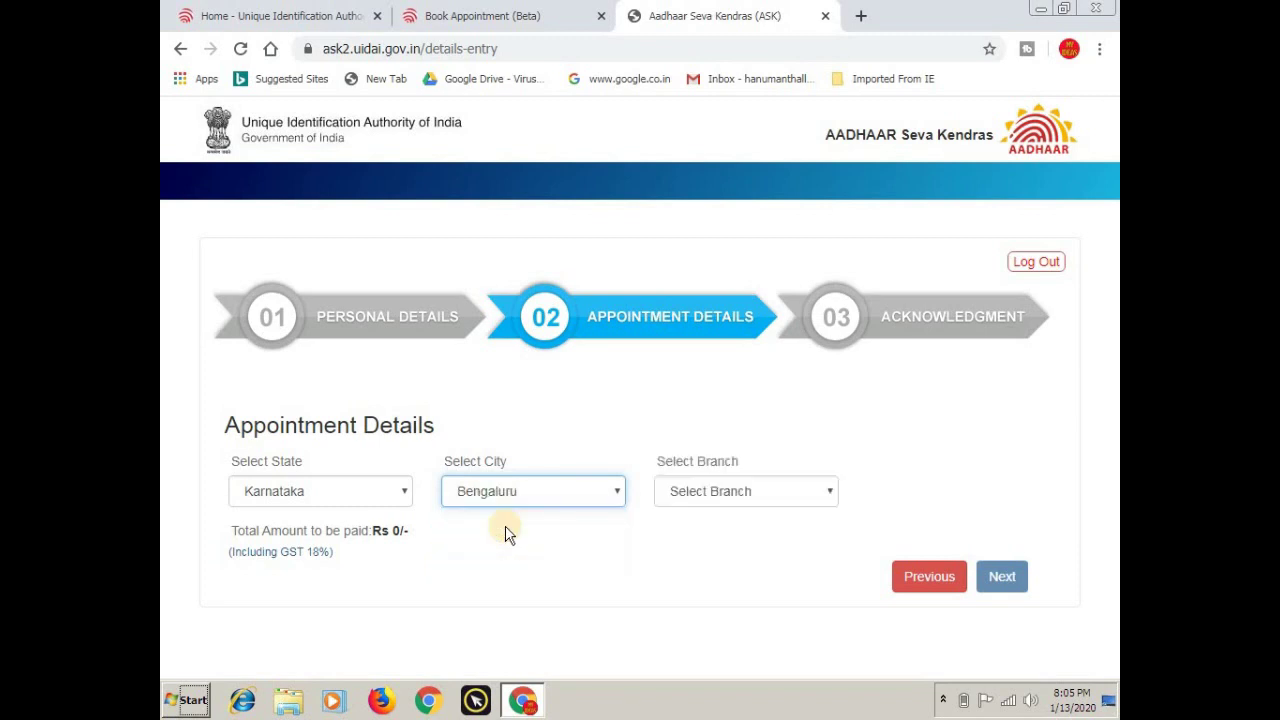
left_click(788, 491)
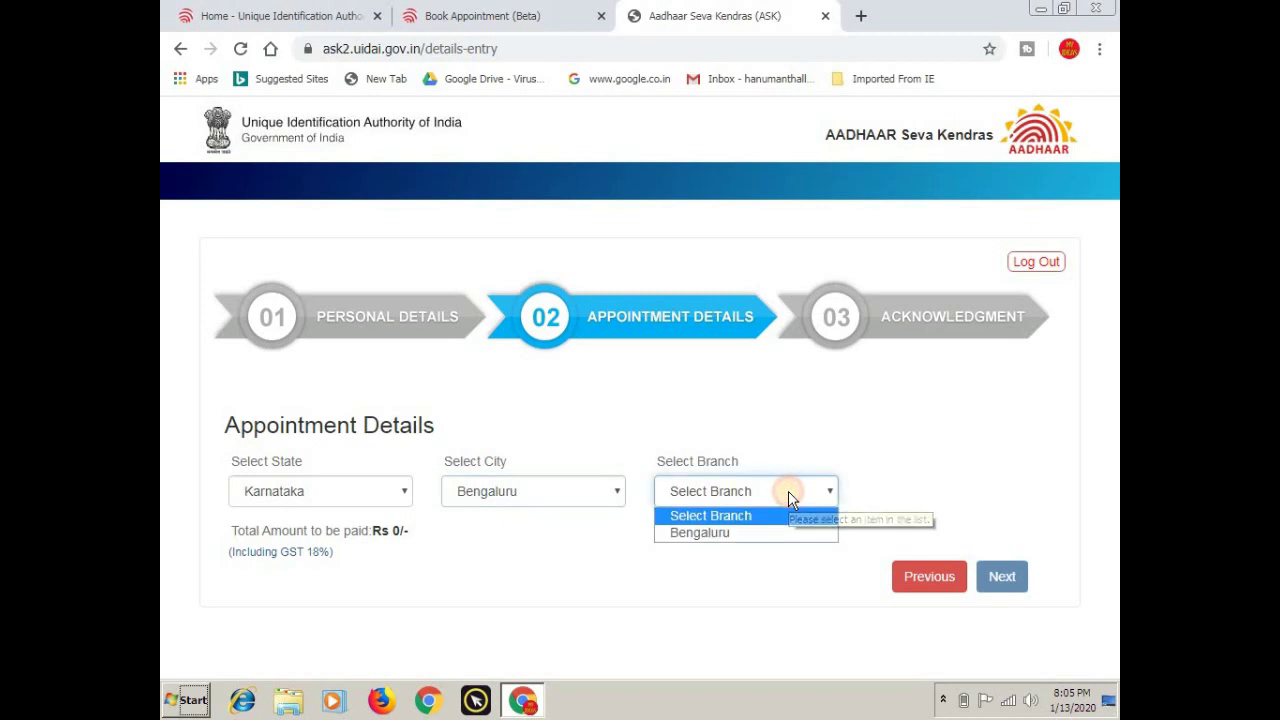
left_click(720, 535)
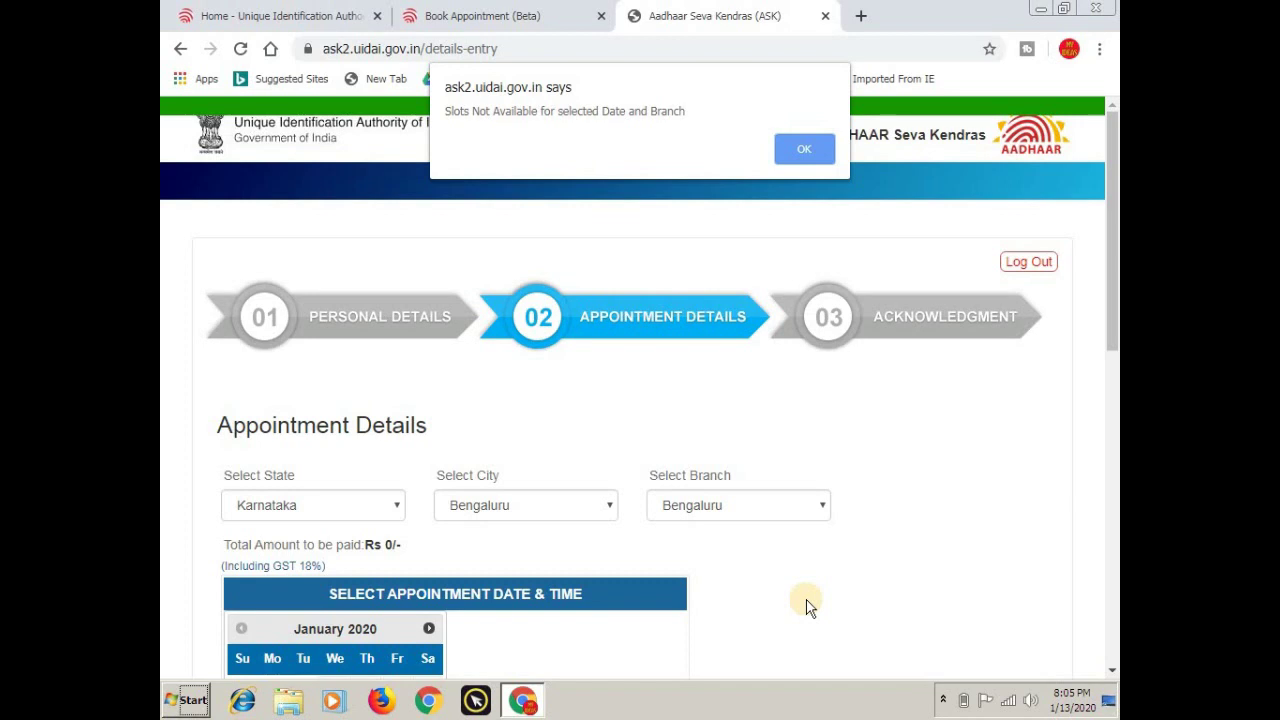
- Move the calendar to February 2020, try the 12th and 6th, then book 7 Feb at 10:30
left_click(804, 148)
scroll(840, 320, "down", 2)
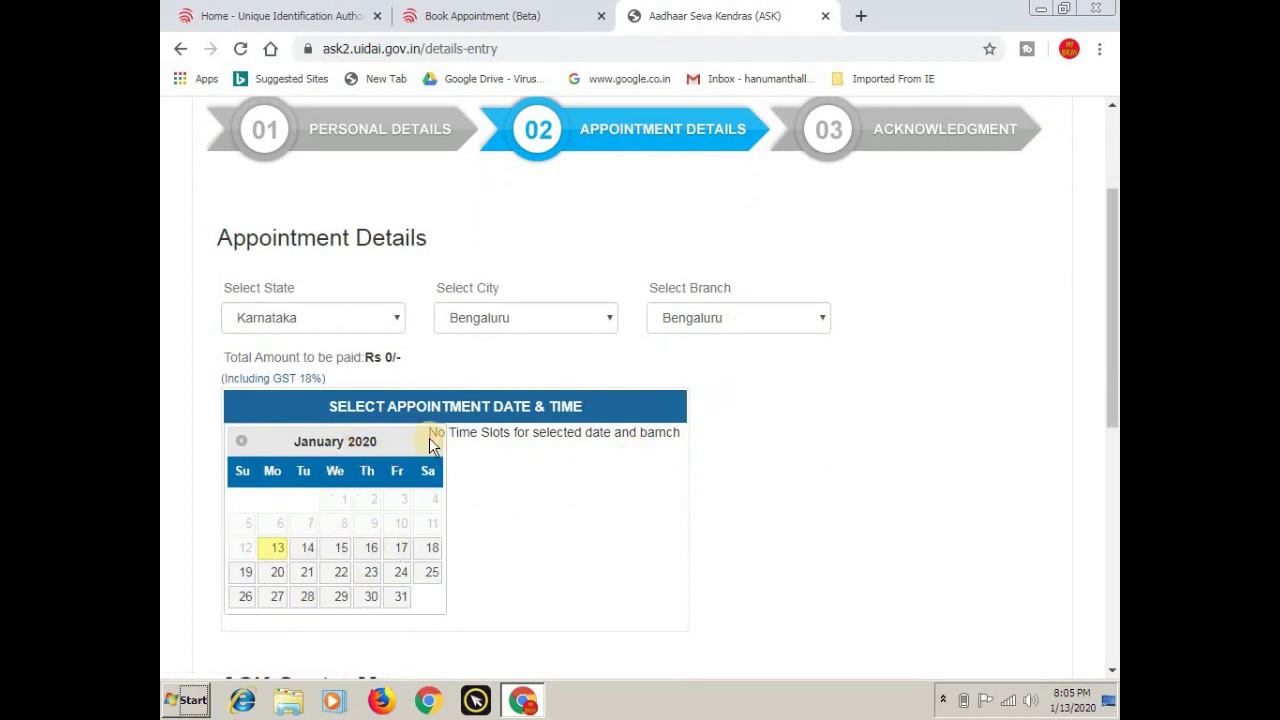
left_click(429, 440)
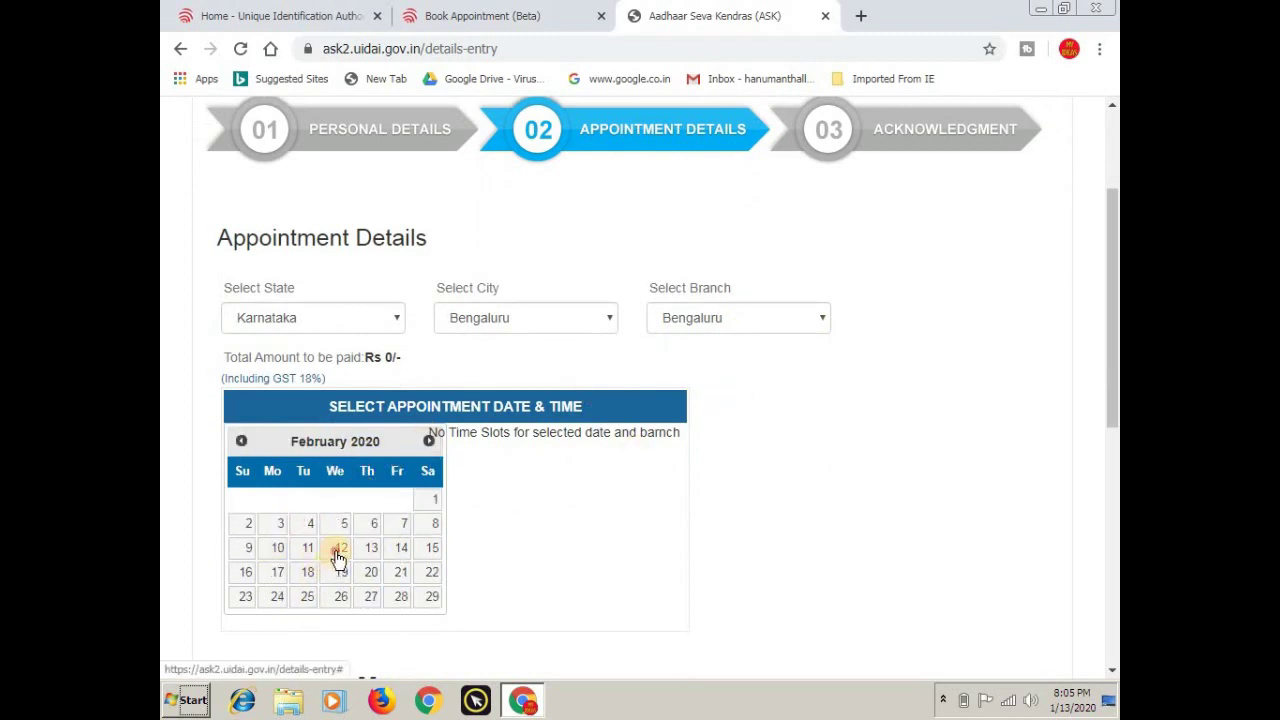
left_click(337, 553)
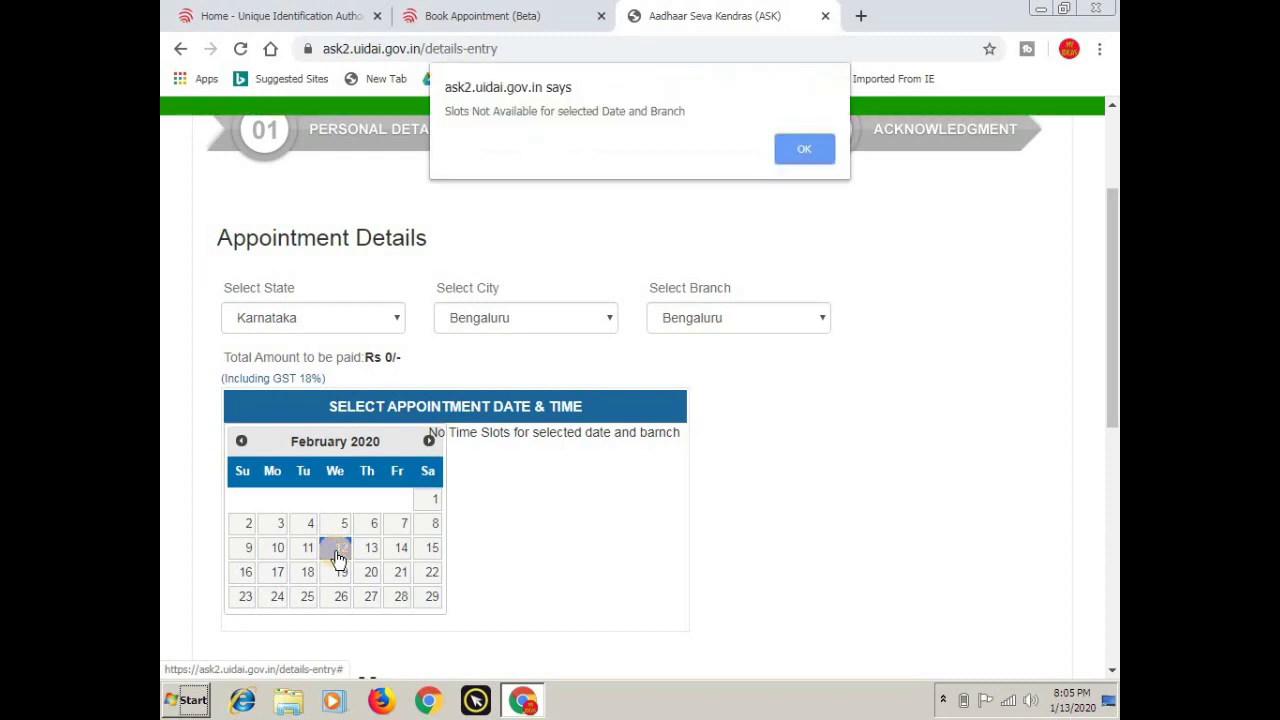
left_click(804, 148)
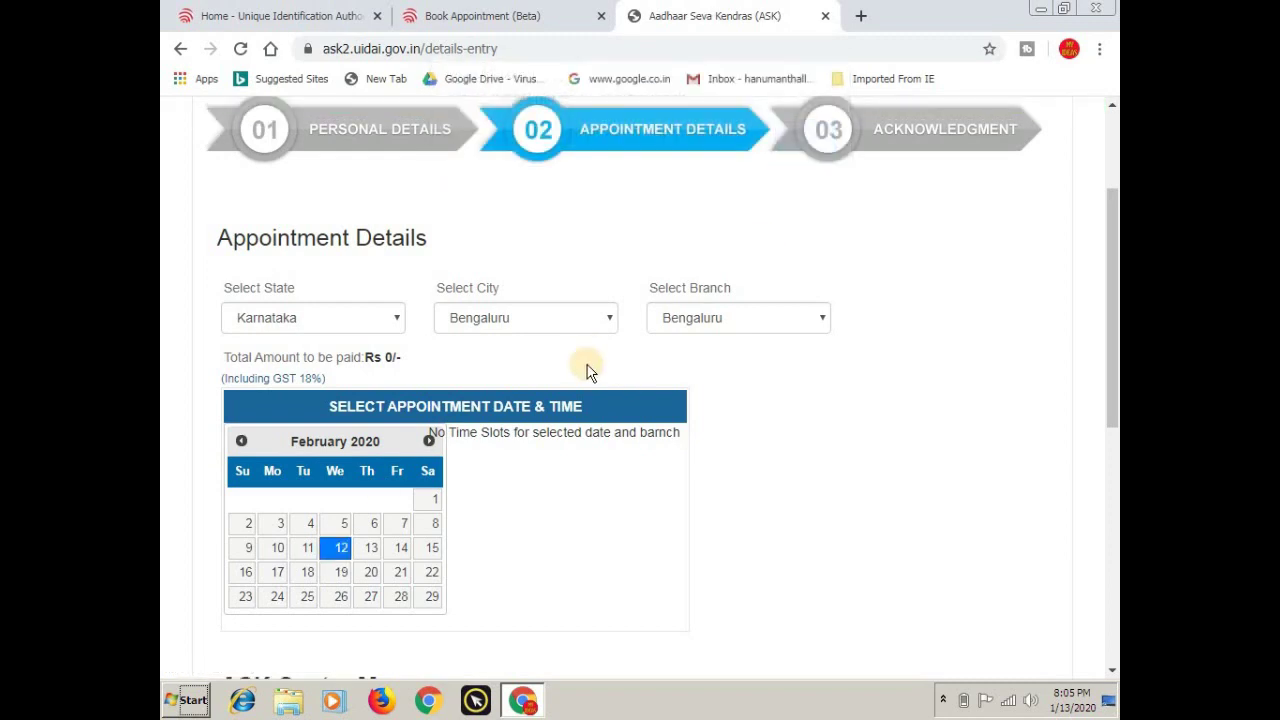
left_click(371, 527)
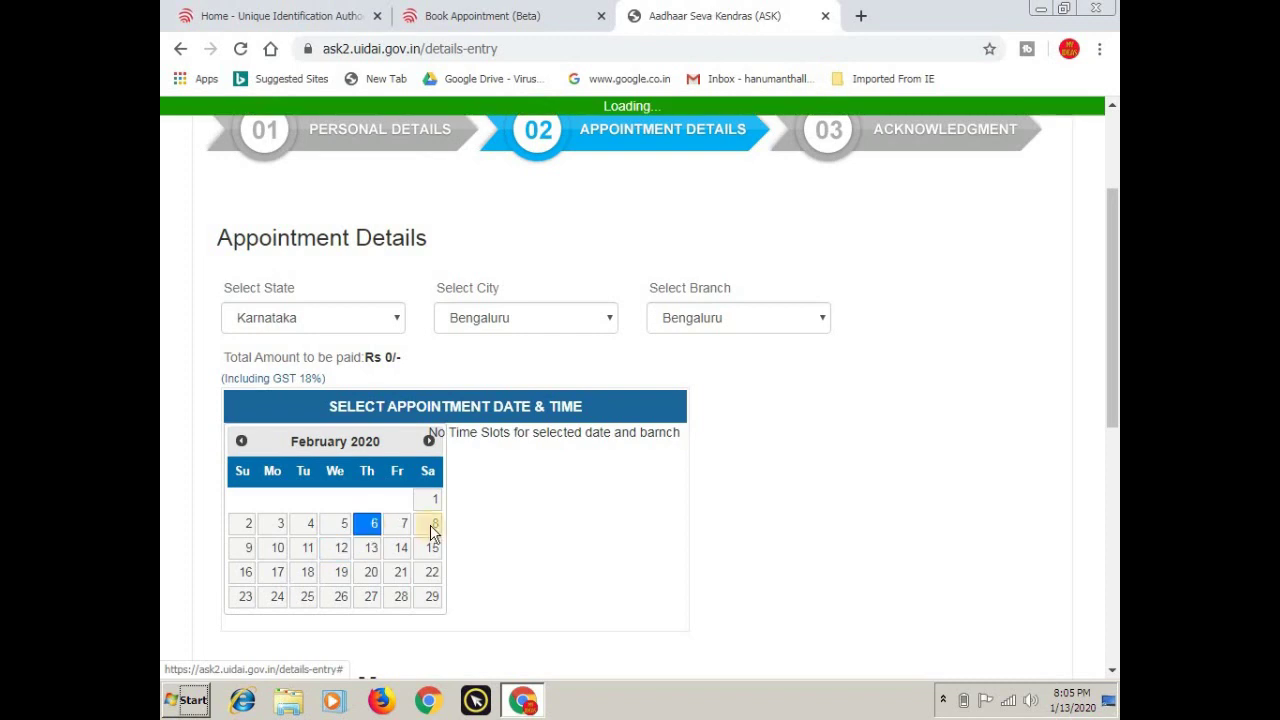
left_click(400, 530)
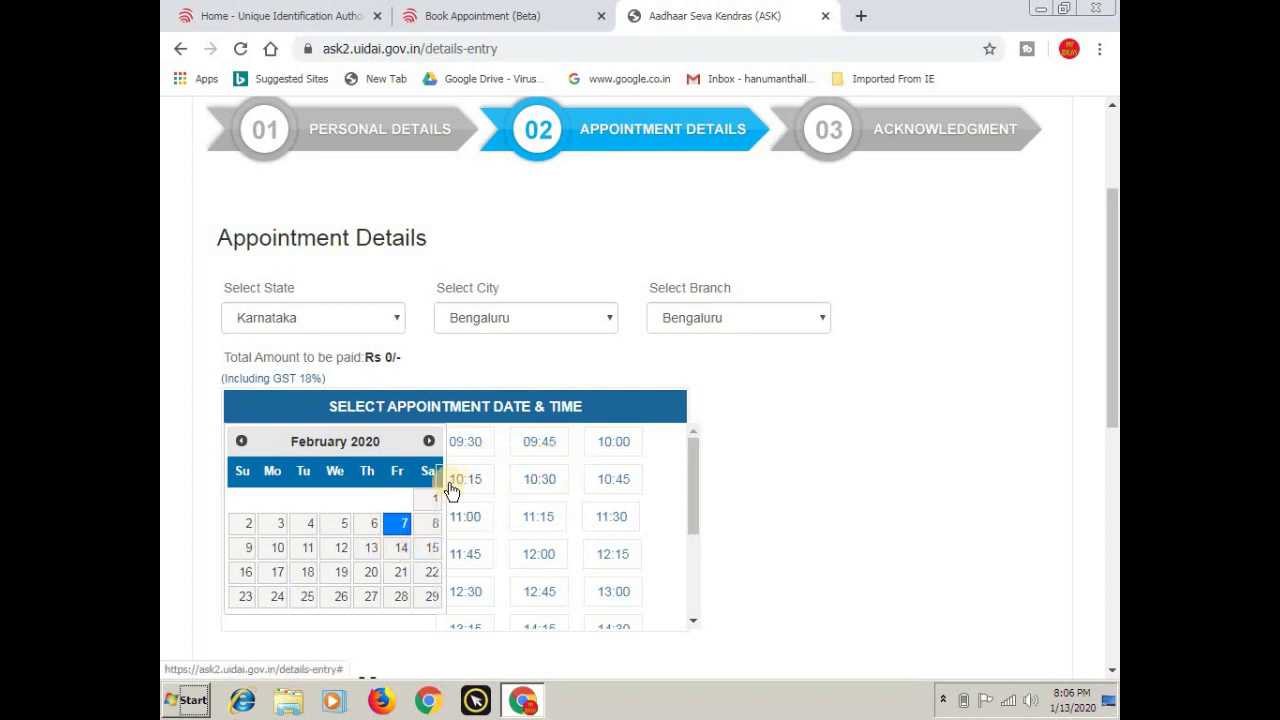
left_click(550, 489)
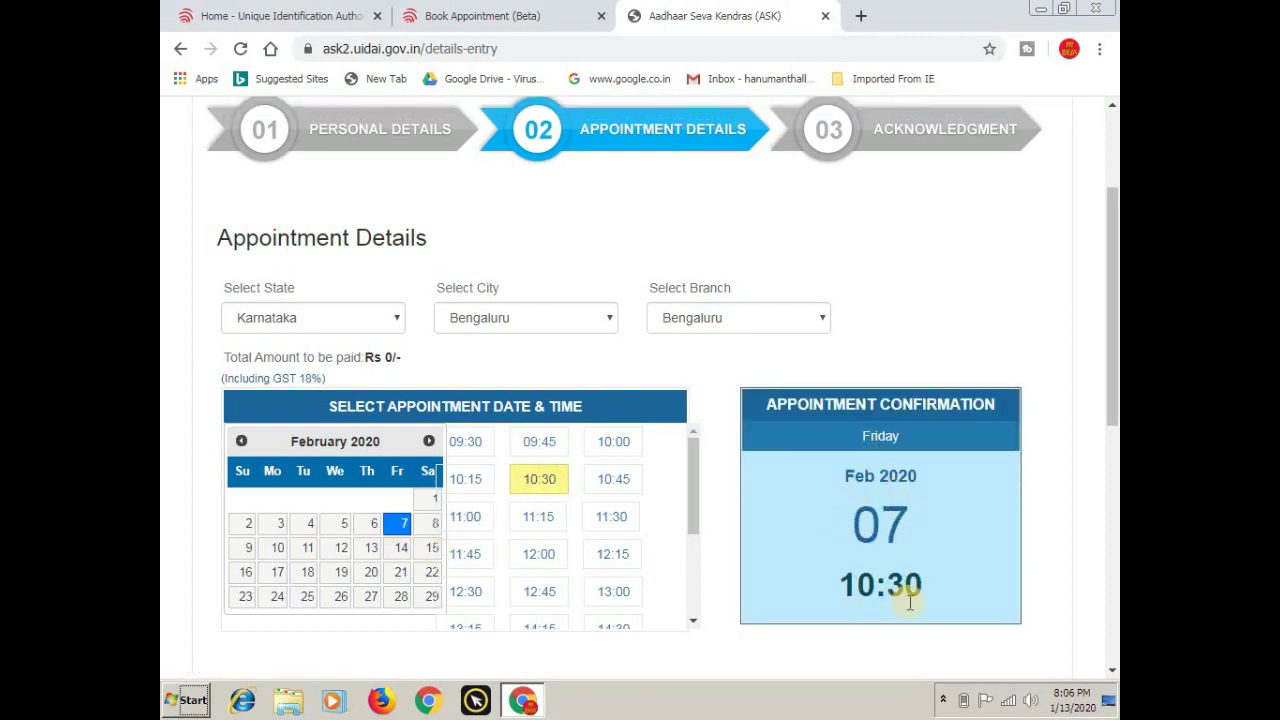
- Review the Friday 07 Feb 2020, 10:30 confirmation and the South End Circle ASK map address
scroll(1113, 675, "down", 3)
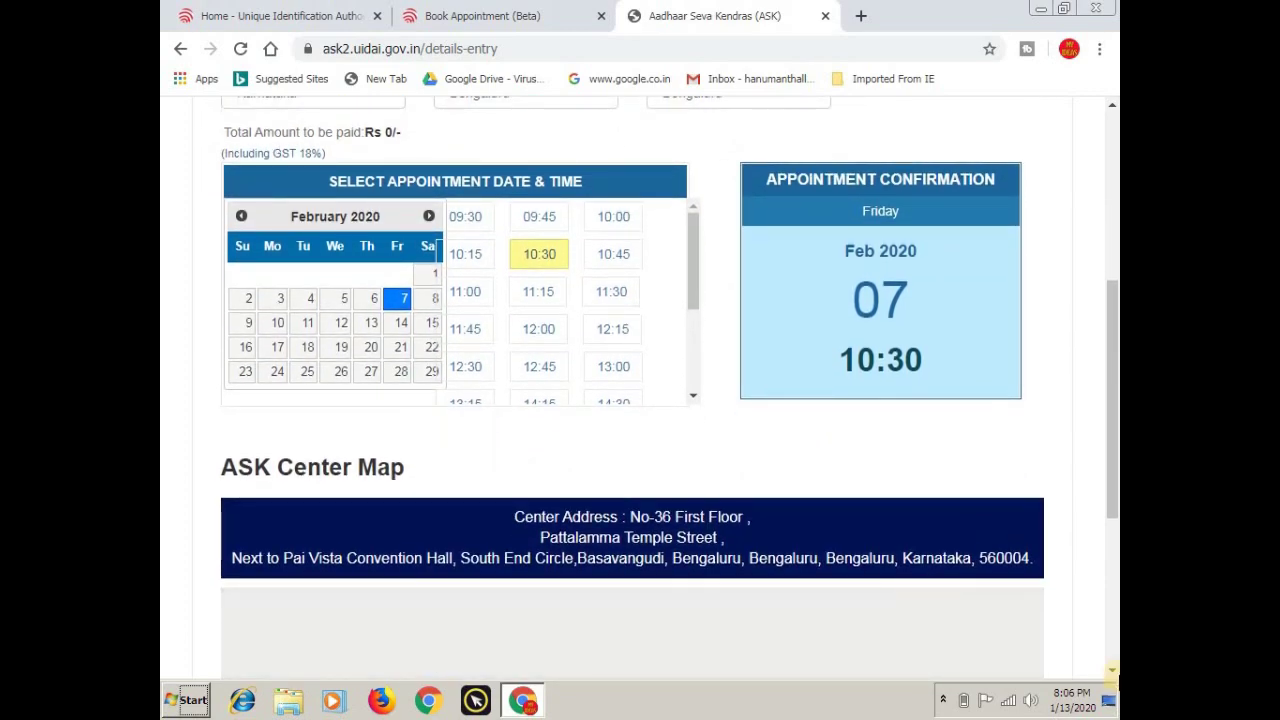
scroll(1110, 675, "down", 2)
scroll(1110, 675, "down", 3)
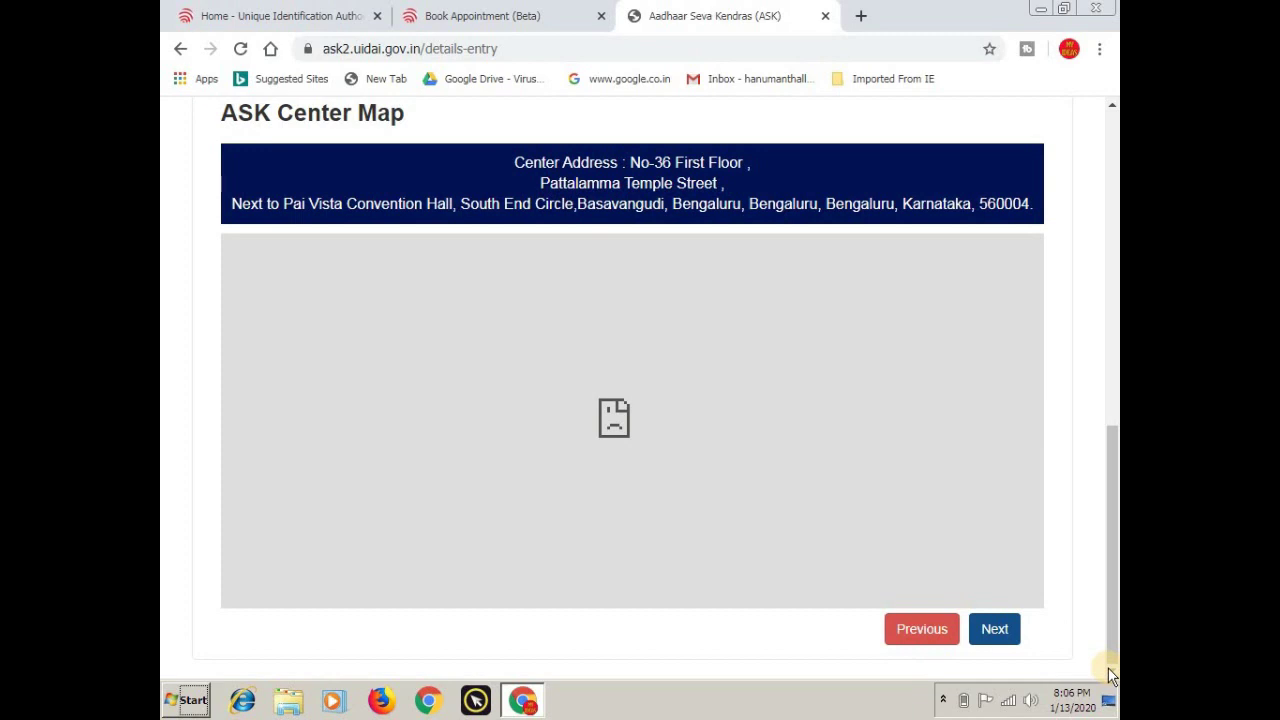
left_click(1112, 106)
scroll(1112, 110, "up", 3)
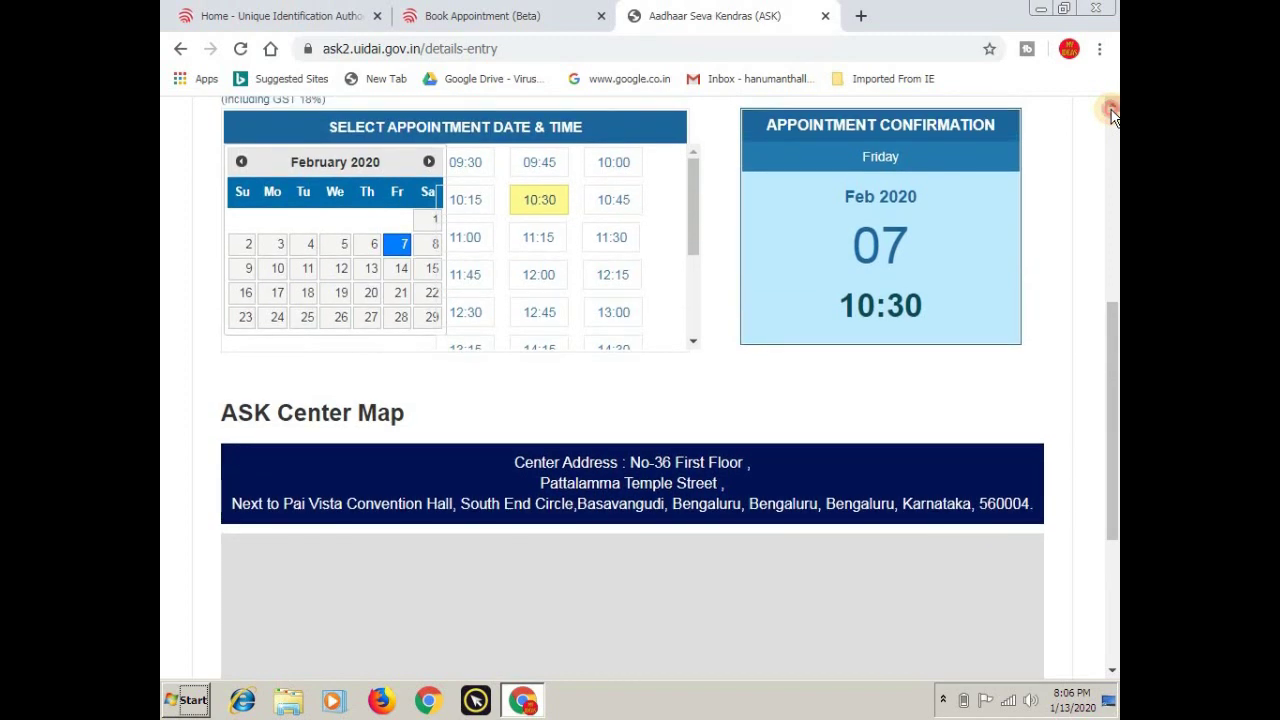
left_click(1112, 108)
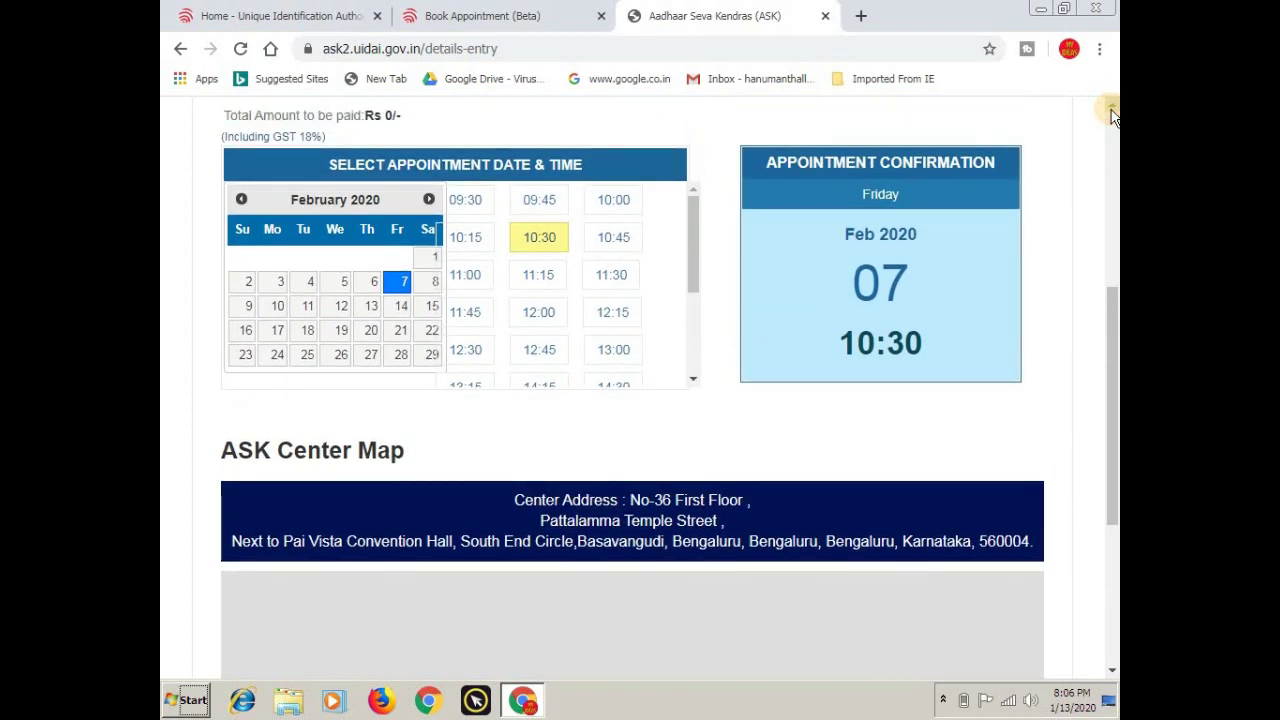